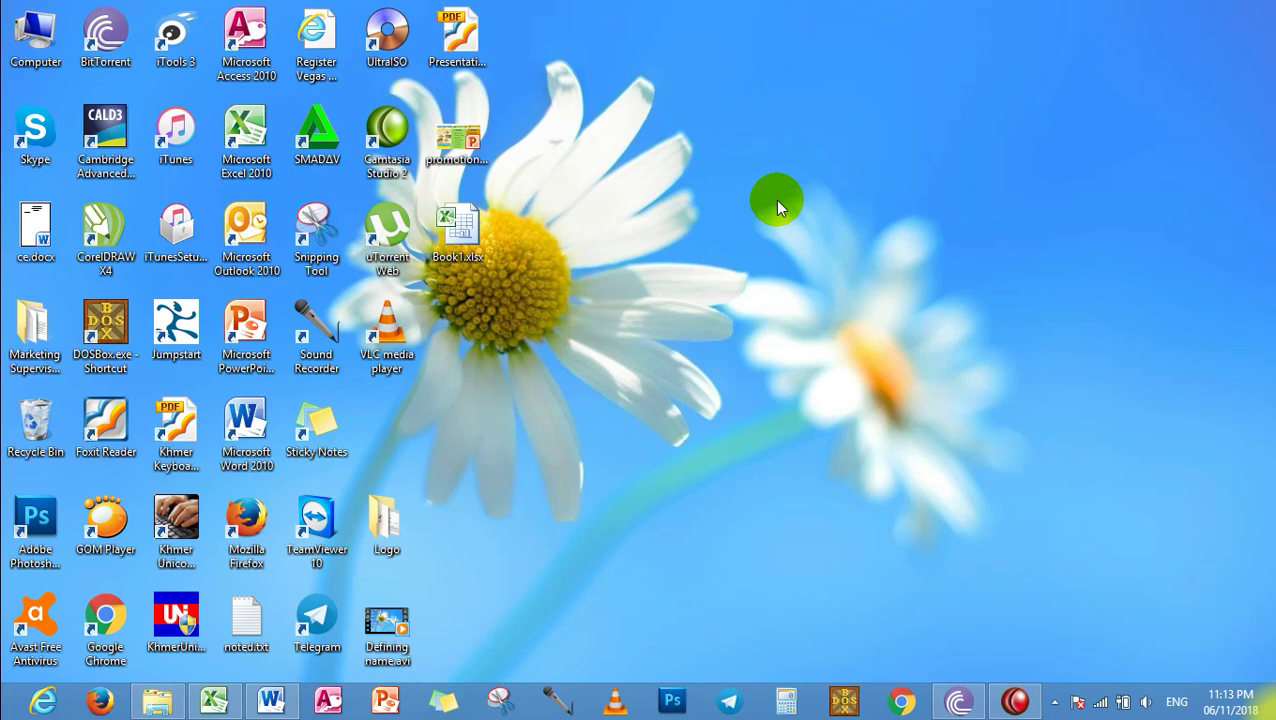
Step: Refresh the Windows desktop, then switch to the Book1 workbook in Excel
{"action": "right_click", "coordinate": [714, 154]}
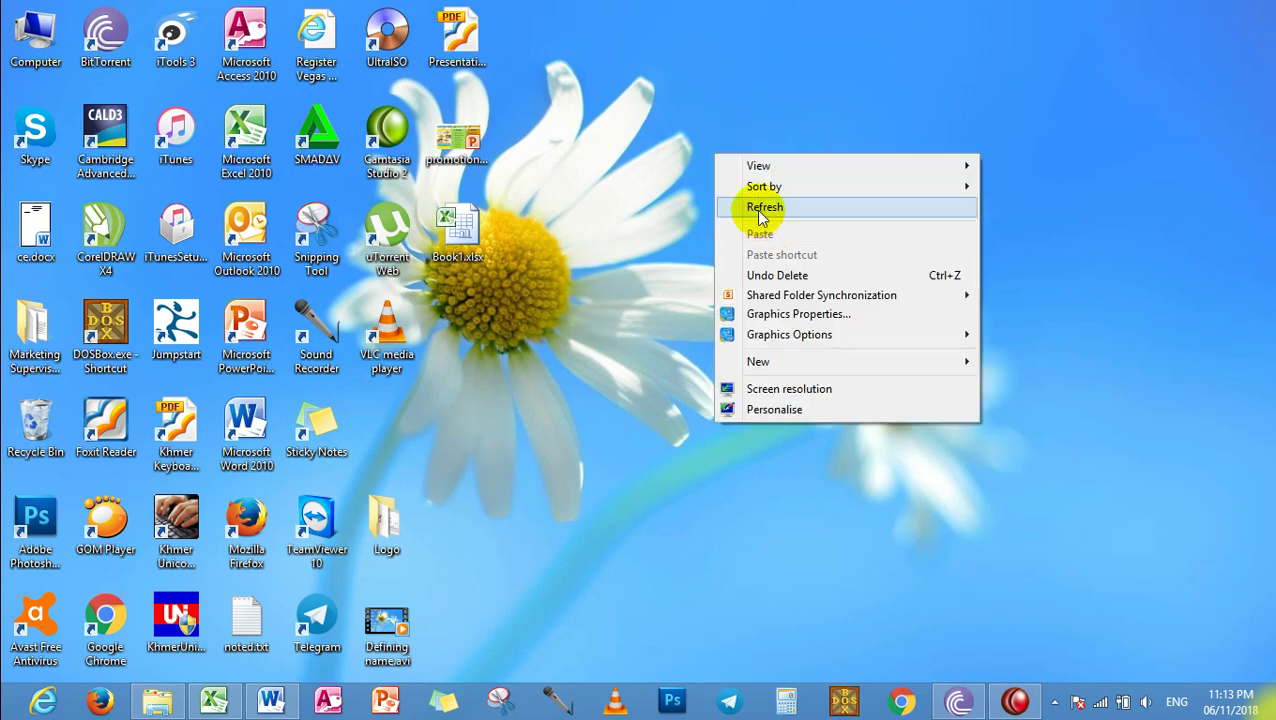
{"action": "left_click", "coordinate": [760, 206]}
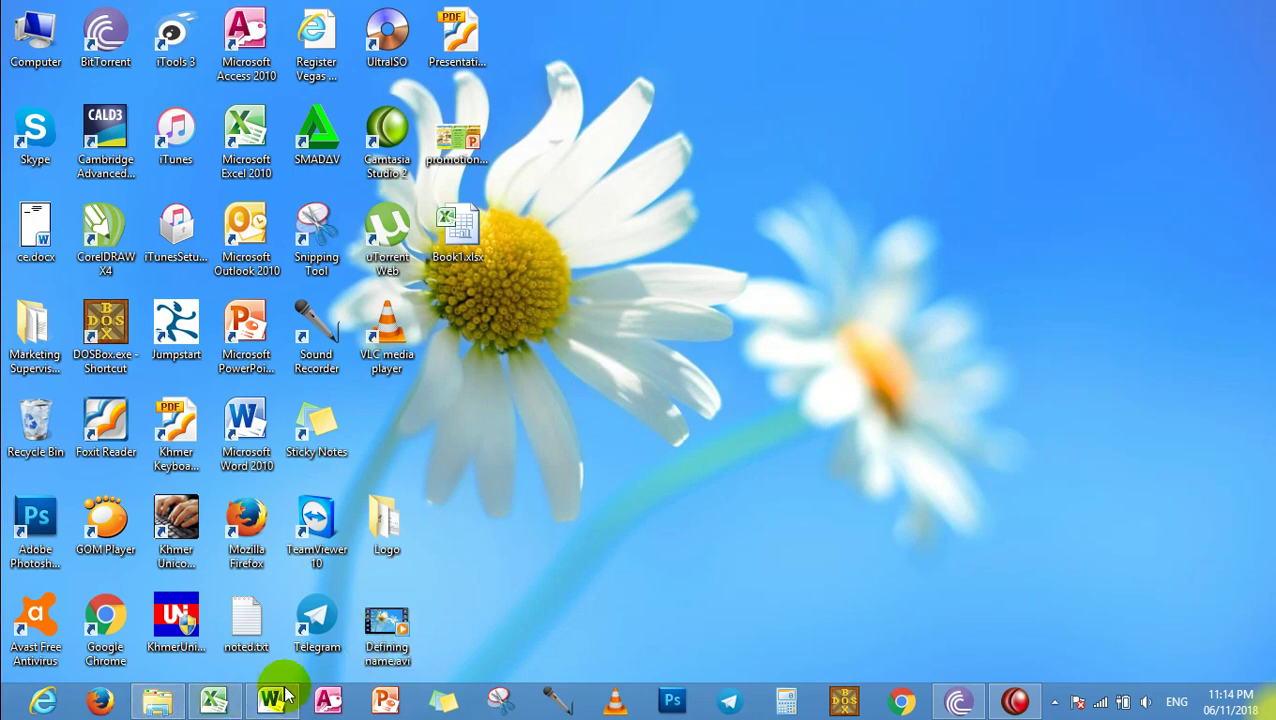
{"action": "left_click", "coordinate": [222, 702]}
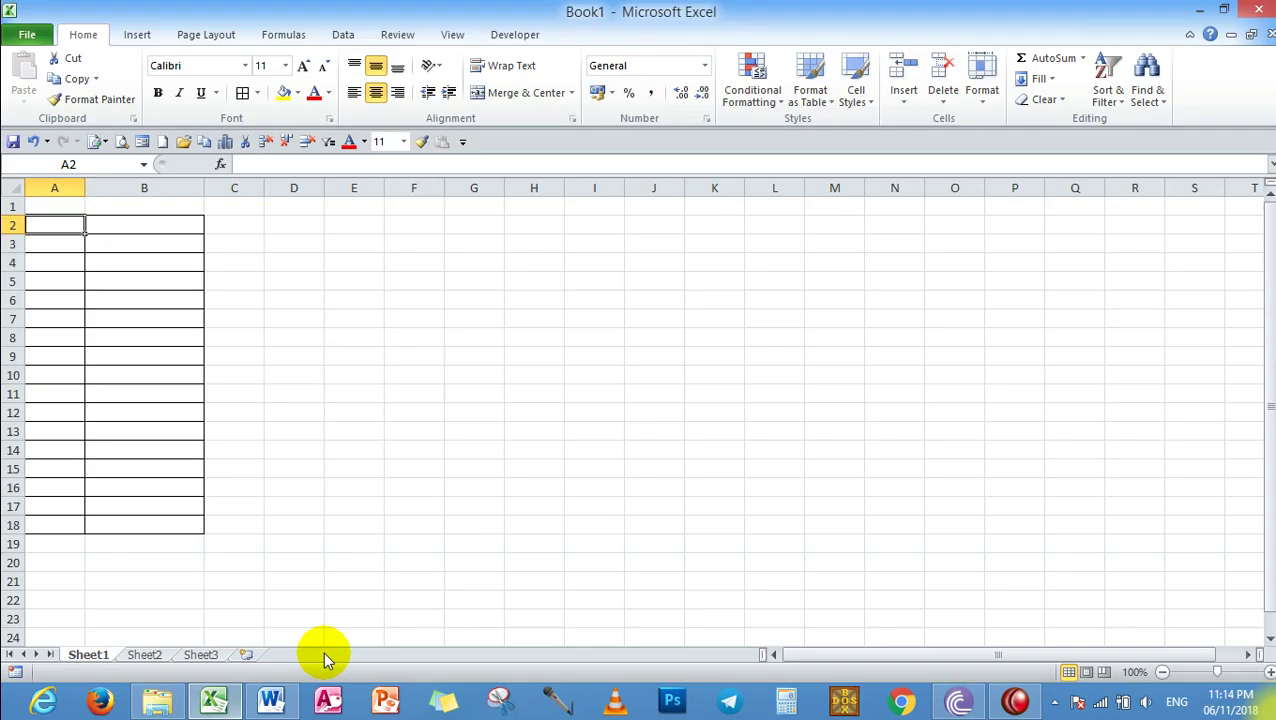
Step: Enter 1 in A2 and 2 in A3, then fill the series down to A18 (1–17)
{"action": "left_click", "coordinate": [320, 427]}
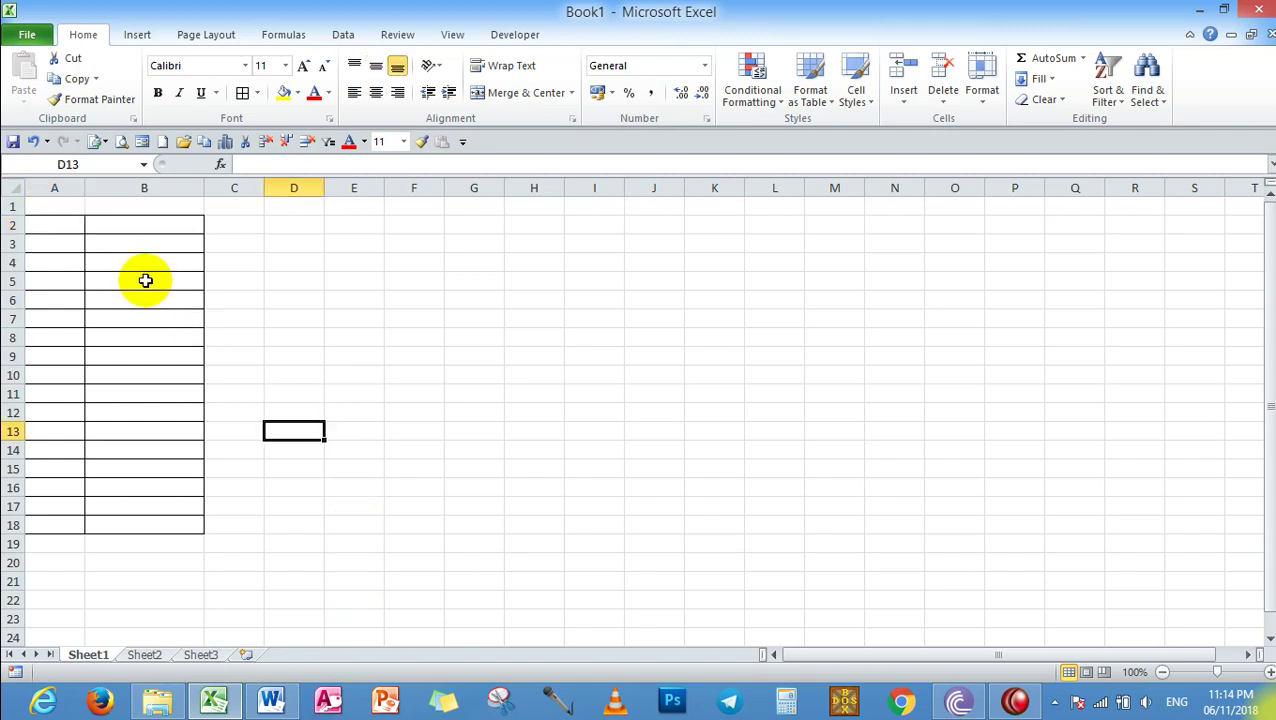
{"action": "left_click", "coordinate": [60, 223]}
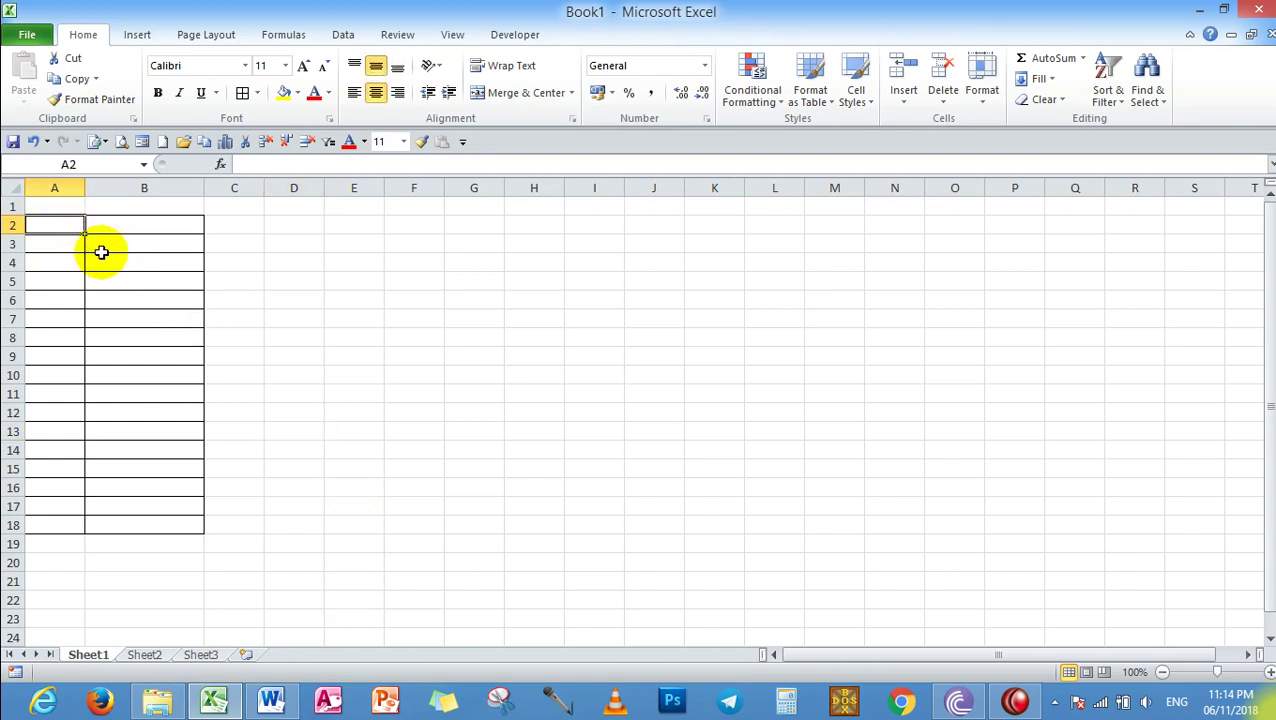
{"action": "type", "text": "1"}
{"action": "key", "text": "Return"}
{"action": "type", "text": "2"}
{"action": "key", "text": "Return"}
{"action": "mouse_move", "coordinate": [62, 226]}
{"action": "left_mouse_down"}
{"action": "mouse_move", "coordinate": [79, 494]}
{"action": "mouse_move", "coordinate": [69, 530]}
{"action": "left_mouse_up"}
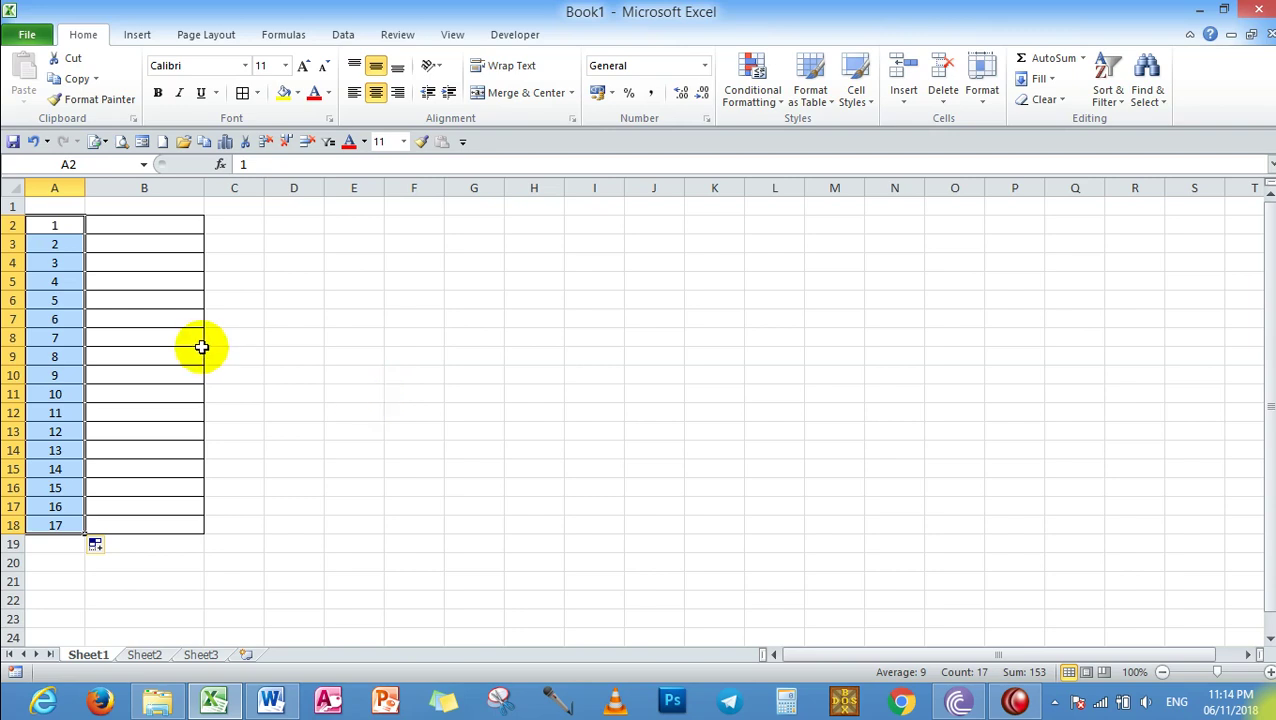
{"action": "left_click", "coordinate": [127, 224]}
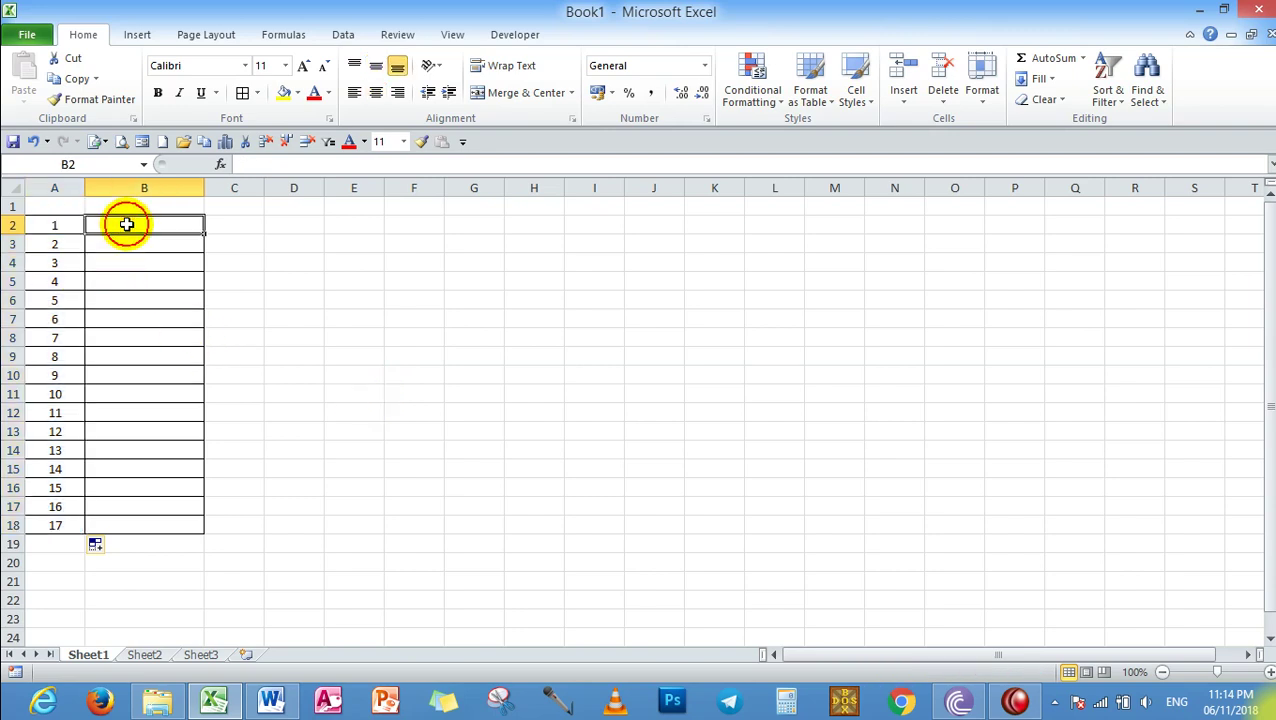
Step: Type test text 'jflkksj' into B2, then delete it again
{"action": "type", "text": "jflkksj"}
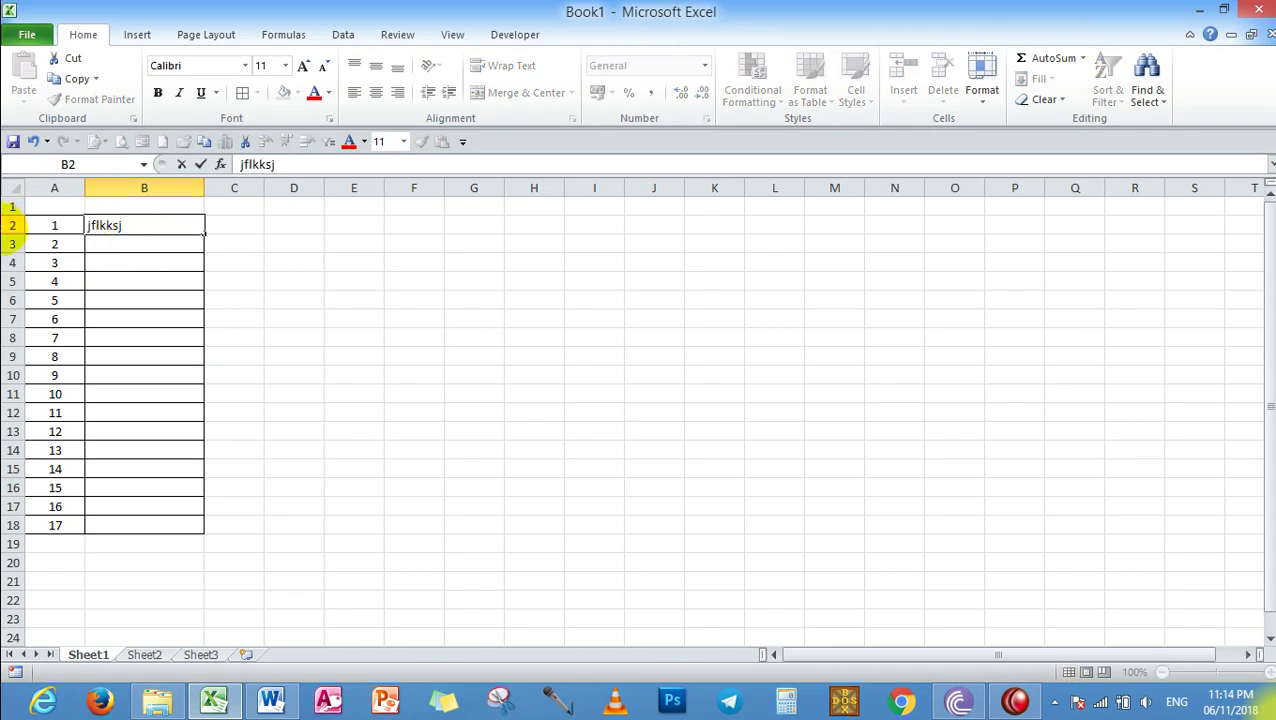
{"action": "left_click", "coordinate": [60, 244]}
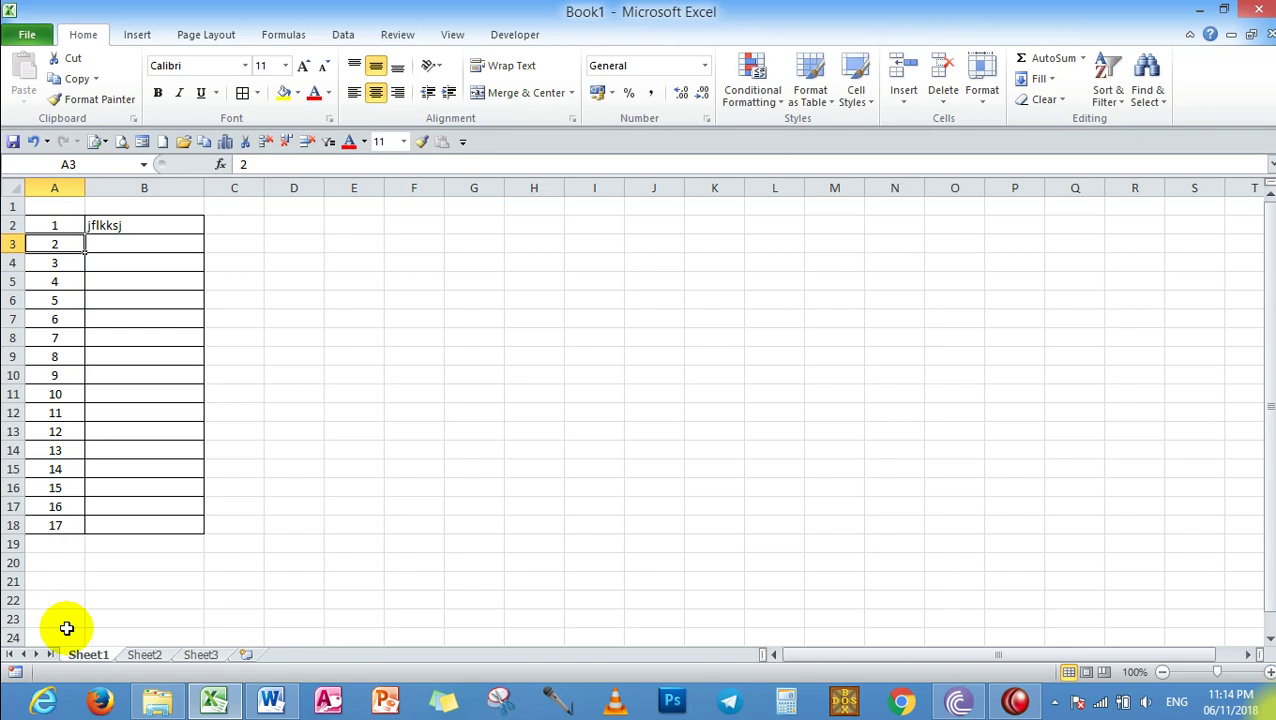
{"action": "left_click", "coordinate": [249, 396]}
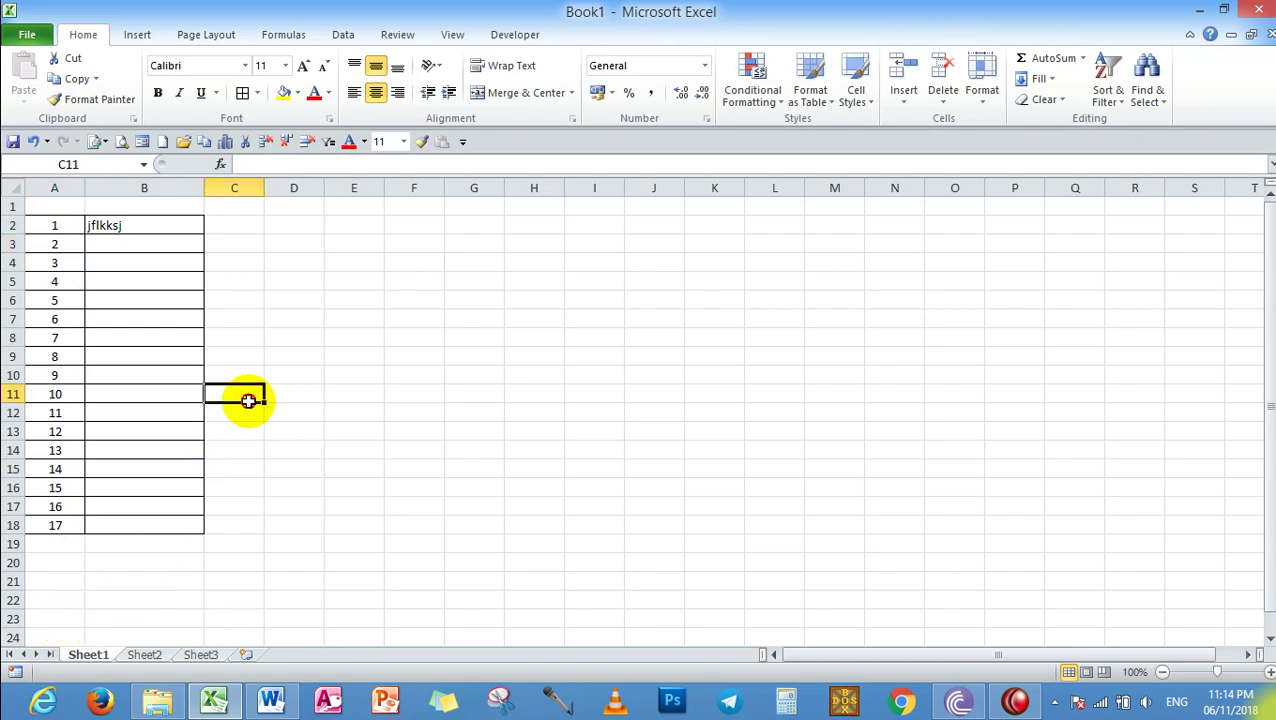
{"action": "left_click", "coordinate": [119, 225]}
{"action": "key", "text": "Delete"}
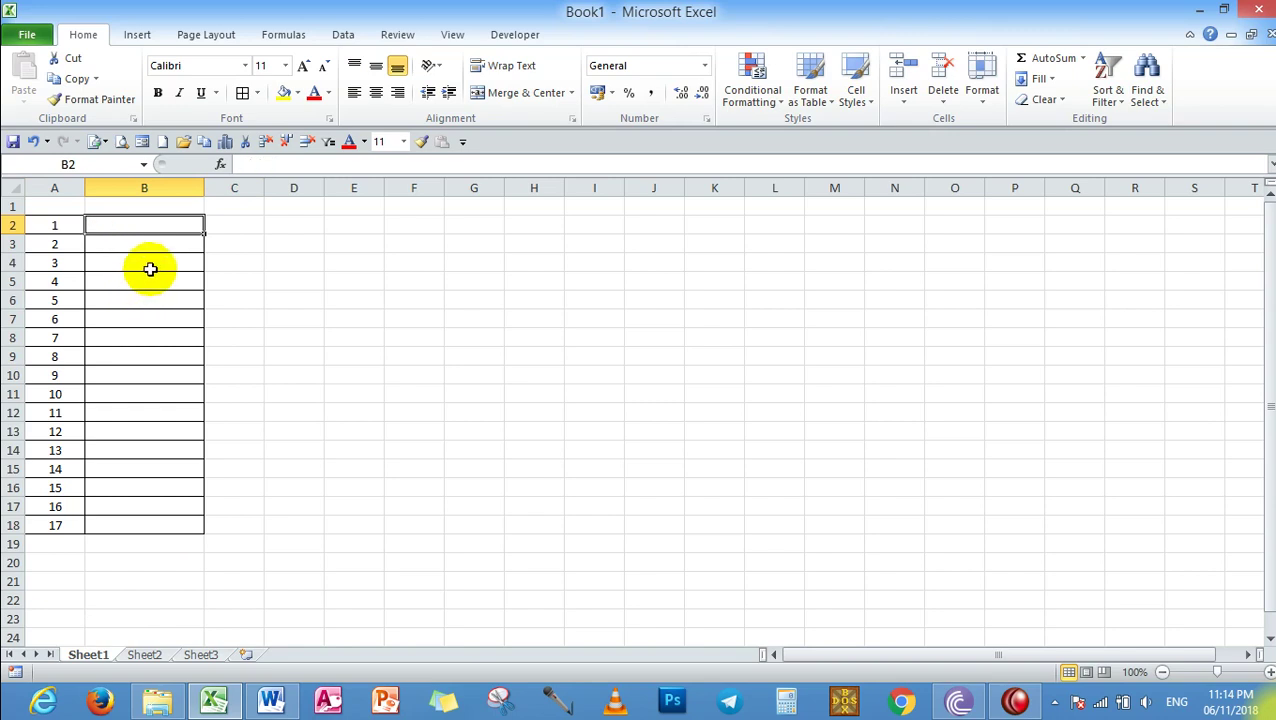
Step: Clear the numbers 2–17 from A3:A18, keeping only the 1 in A2
{"action": "left_click_drag", "start_coordinate": [54, 245], "coordinate": [74, 530]}
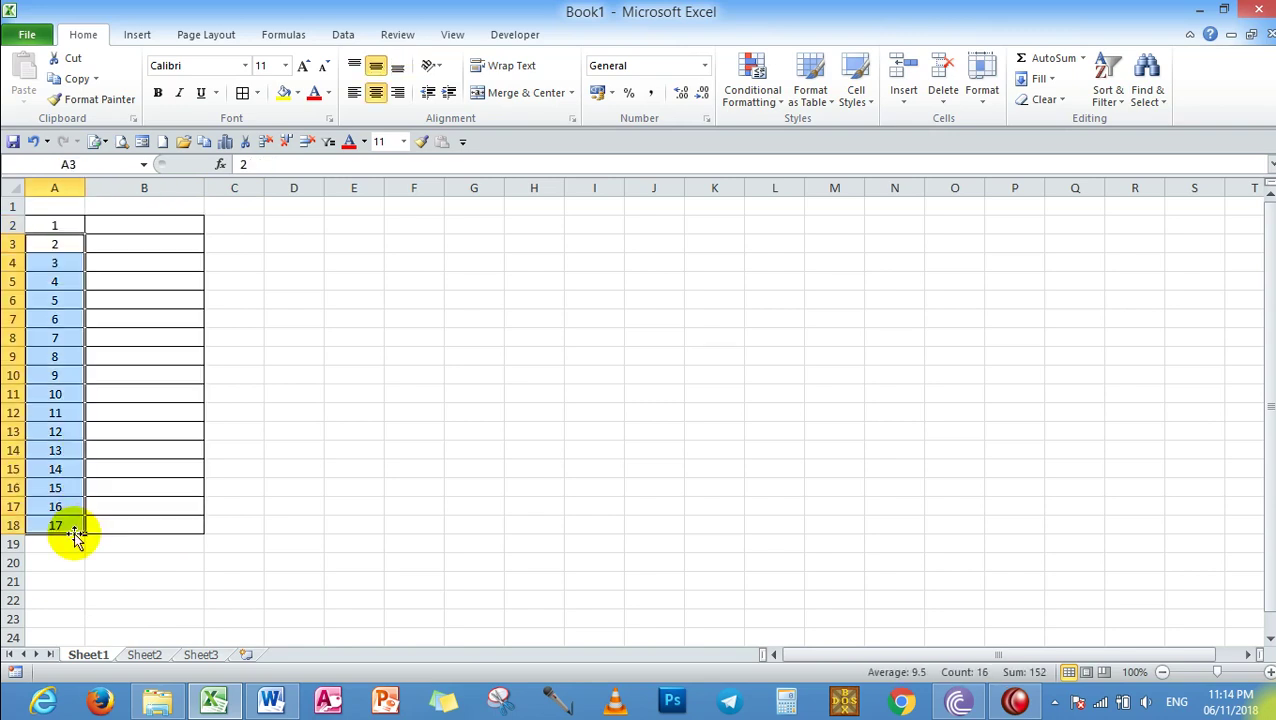
{"action": "key", "text": "Delete"}
{"action": "left_click", "coordinate": [114, 432]}
{"action": "left_click", "coordinate": [54, 225]}
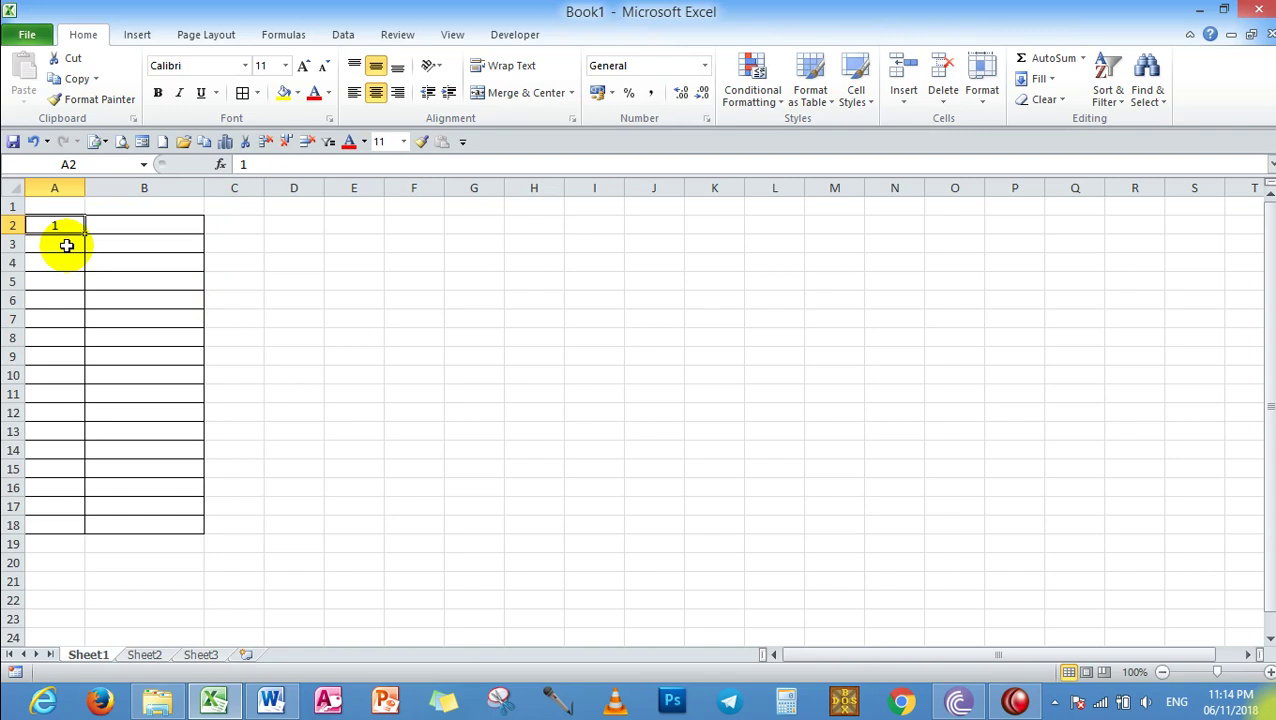
{"action": "left_click", "coordinate": [62, 247]}
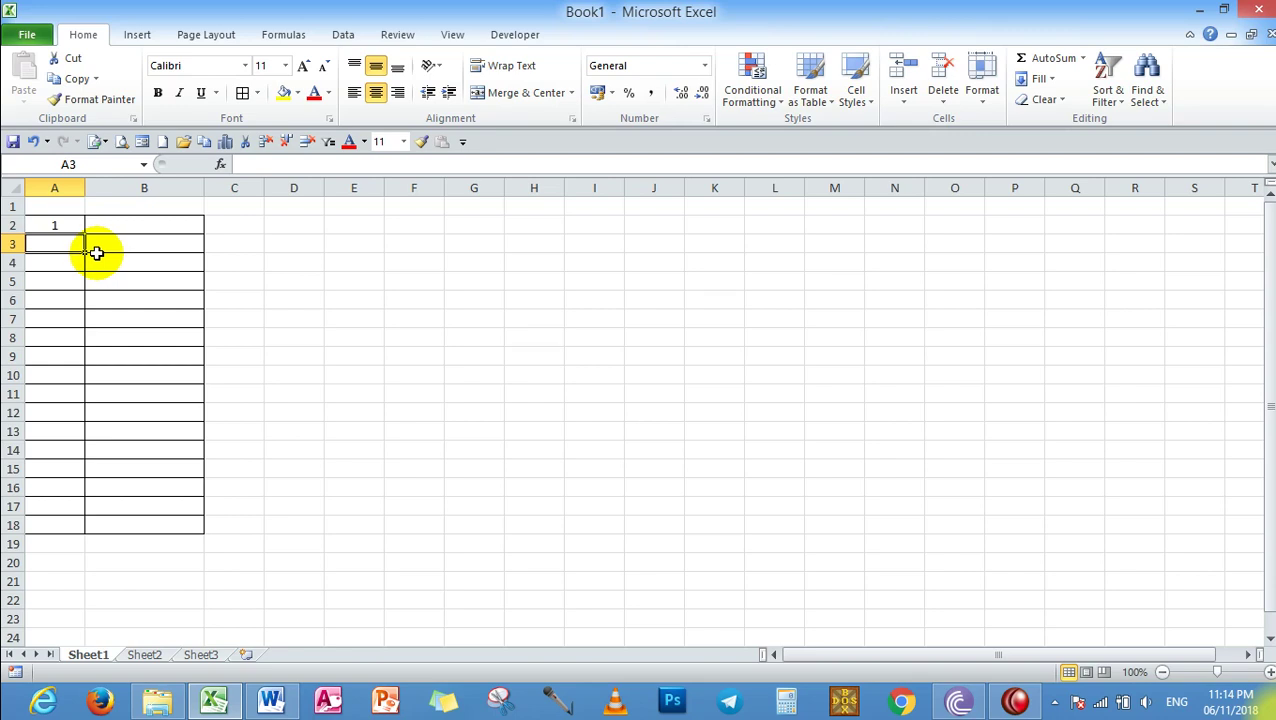
Step: In A3, begin the formula =IF(B2="", testing whether B2 is empty
{"action": "type", "text": "="}
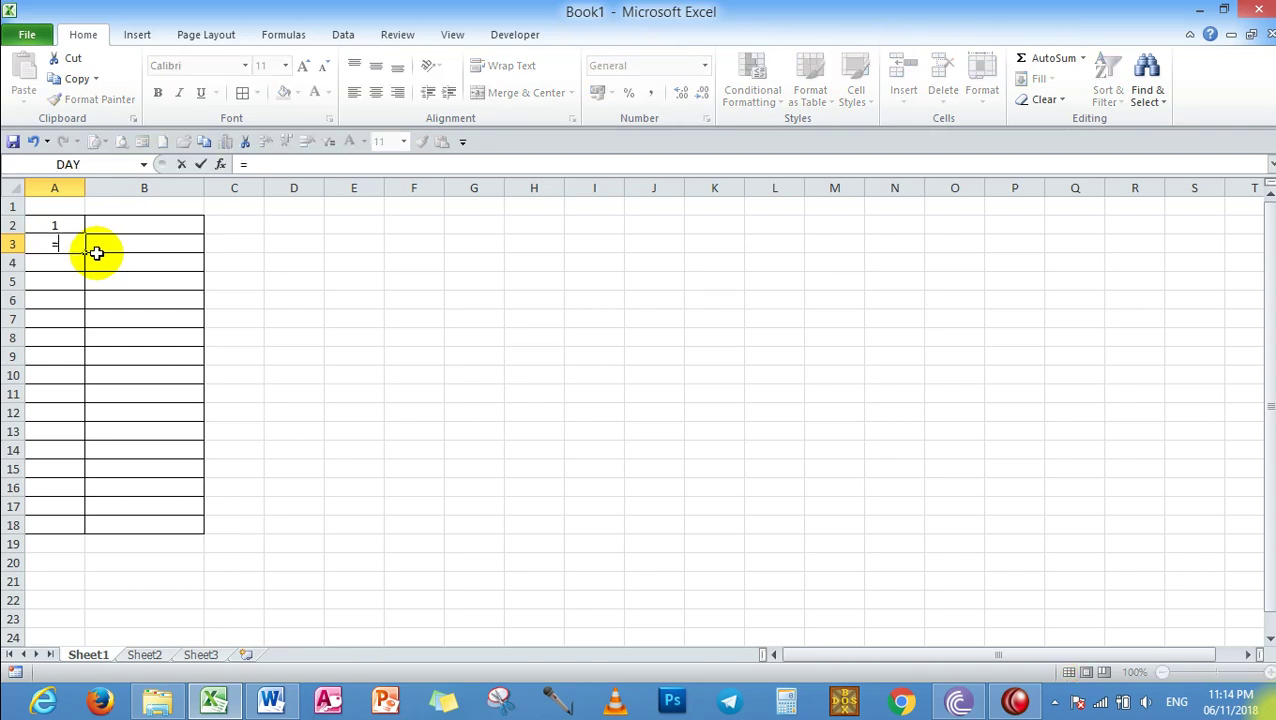
{"action": "type", "text": "if"}
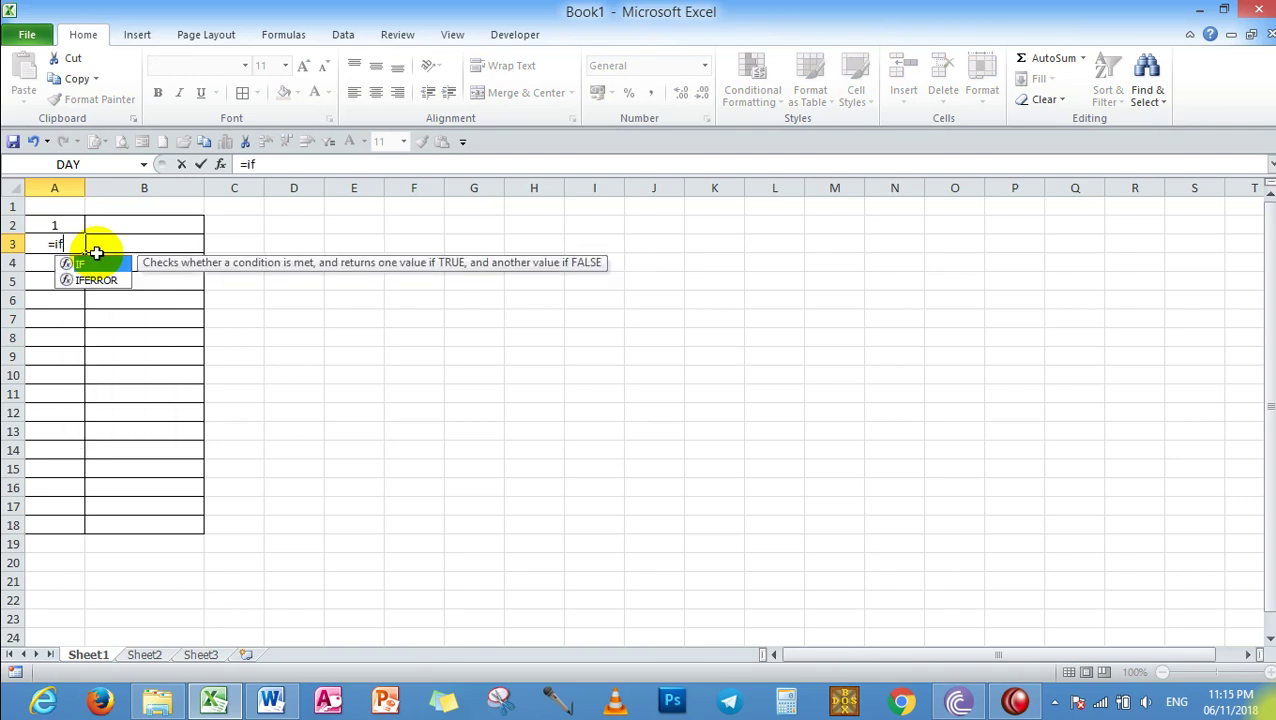
{"action": "key", "text": "Tab"}
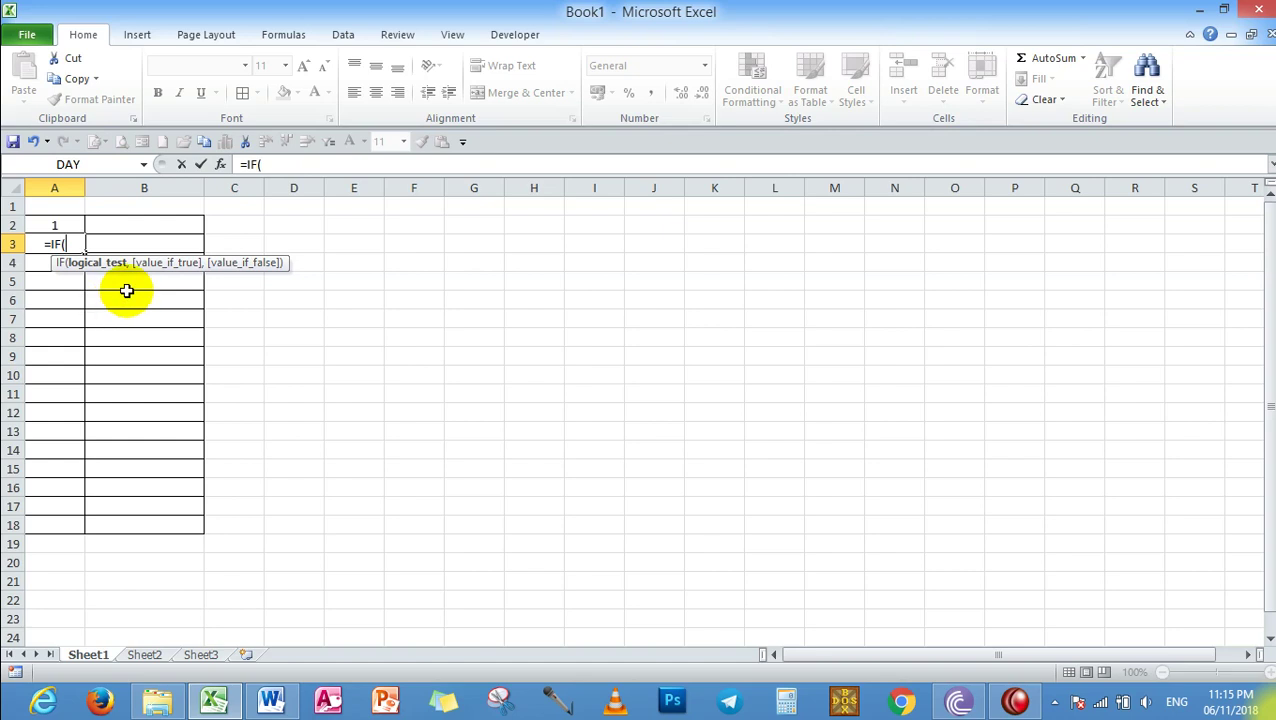
{"action": "left_click", "coordinate": [120, 223]}
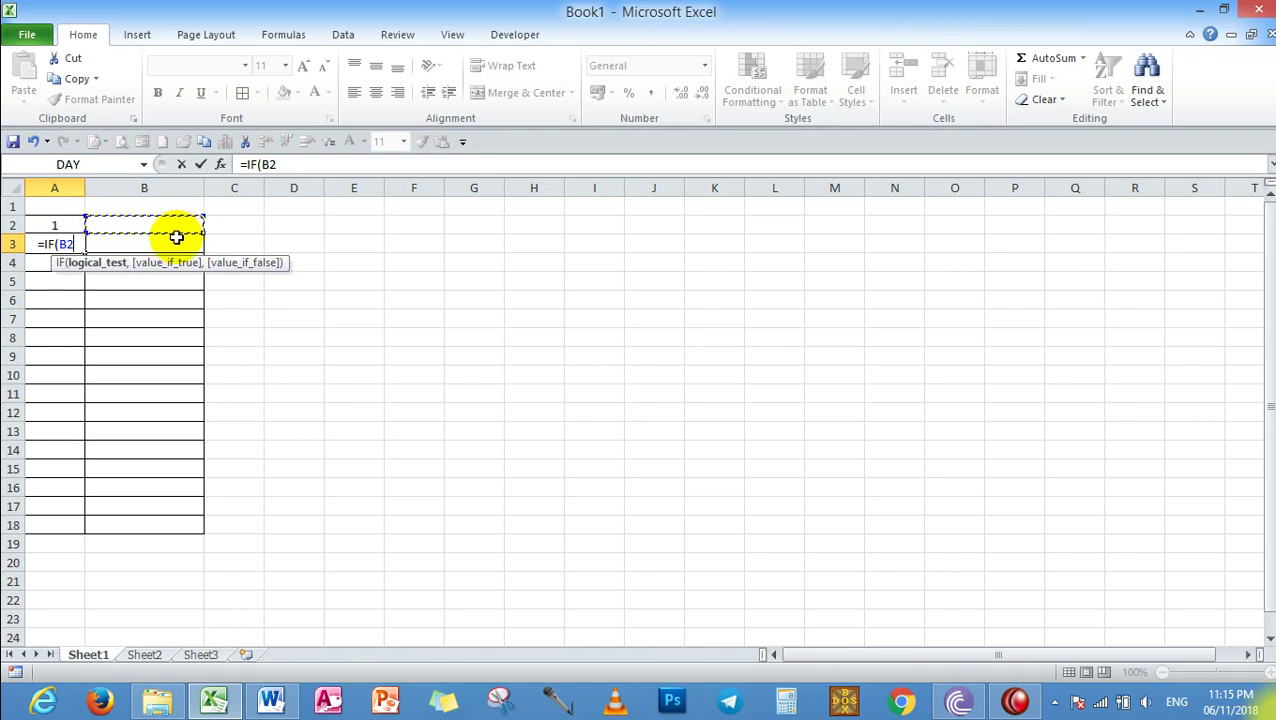
{"action": "type", "text": "="}
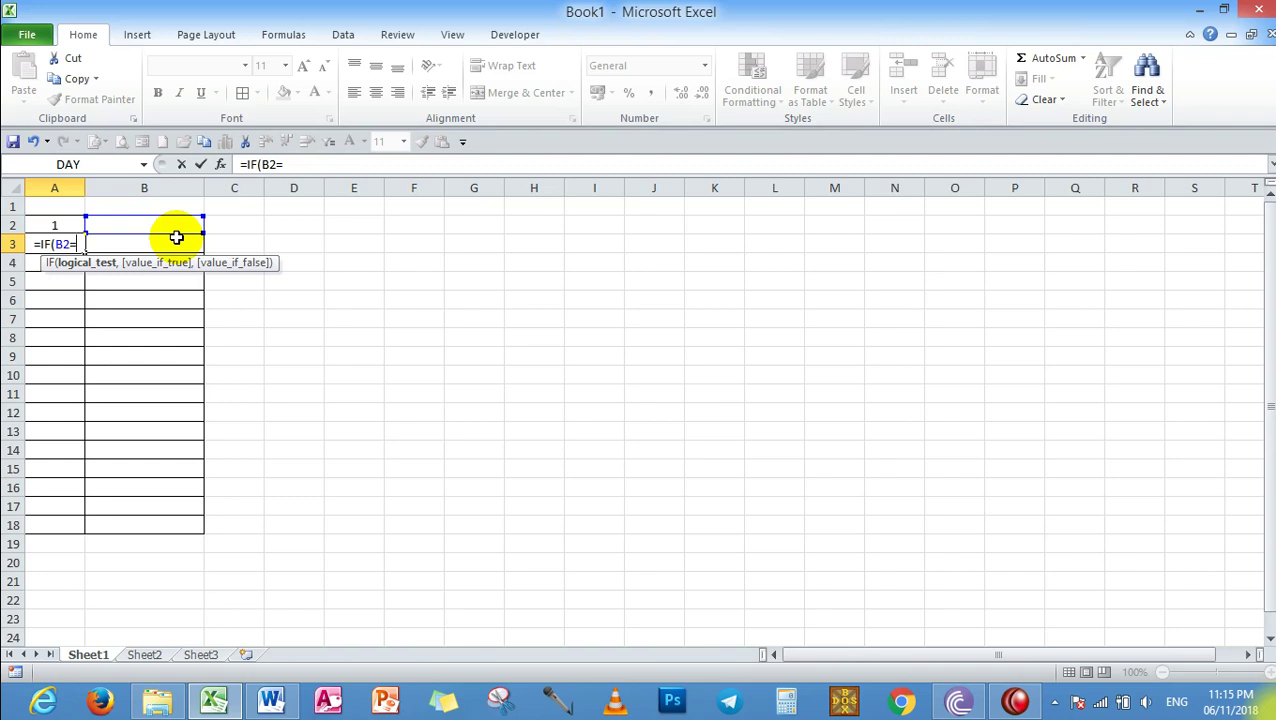
{"action": "type", "text": "\"\""}
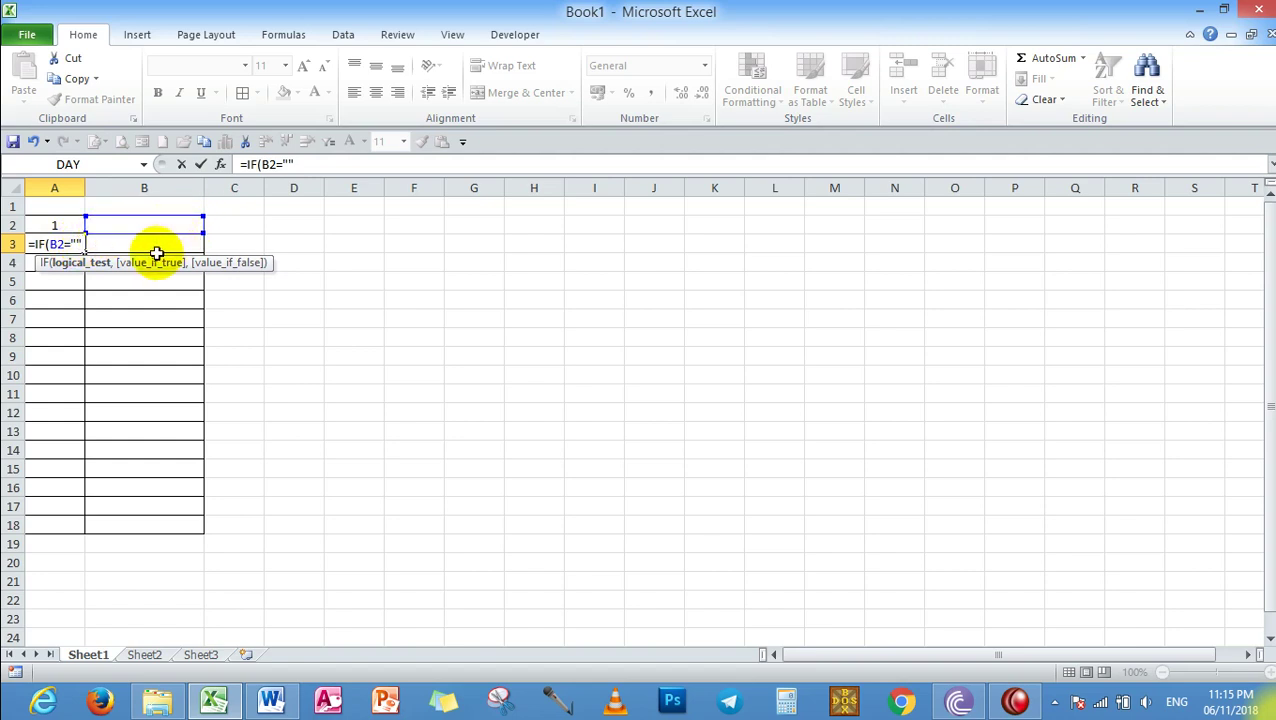
{"action": "left_click_drag", "start_coordinate": [160, 232], "coordinate": [135, 237]}
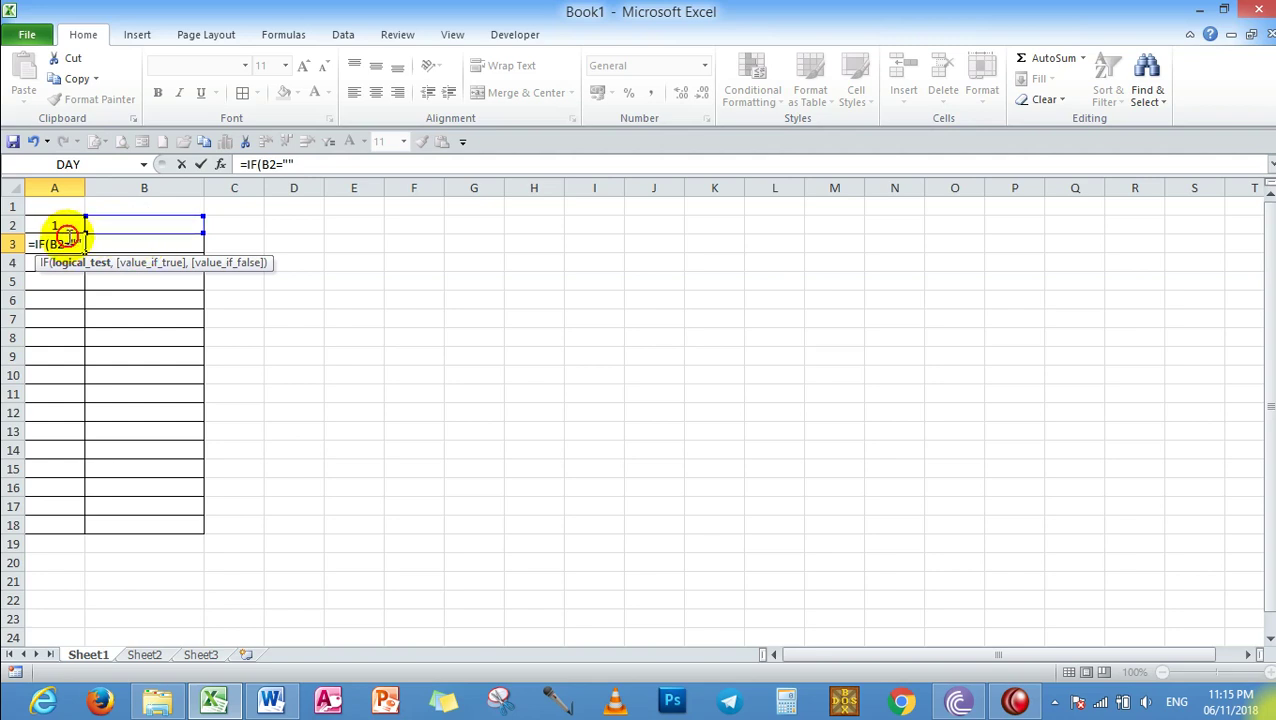
{"action": "left_click_drag", "start_coordinate": [69, 240], "coordinate": [80, 241]}
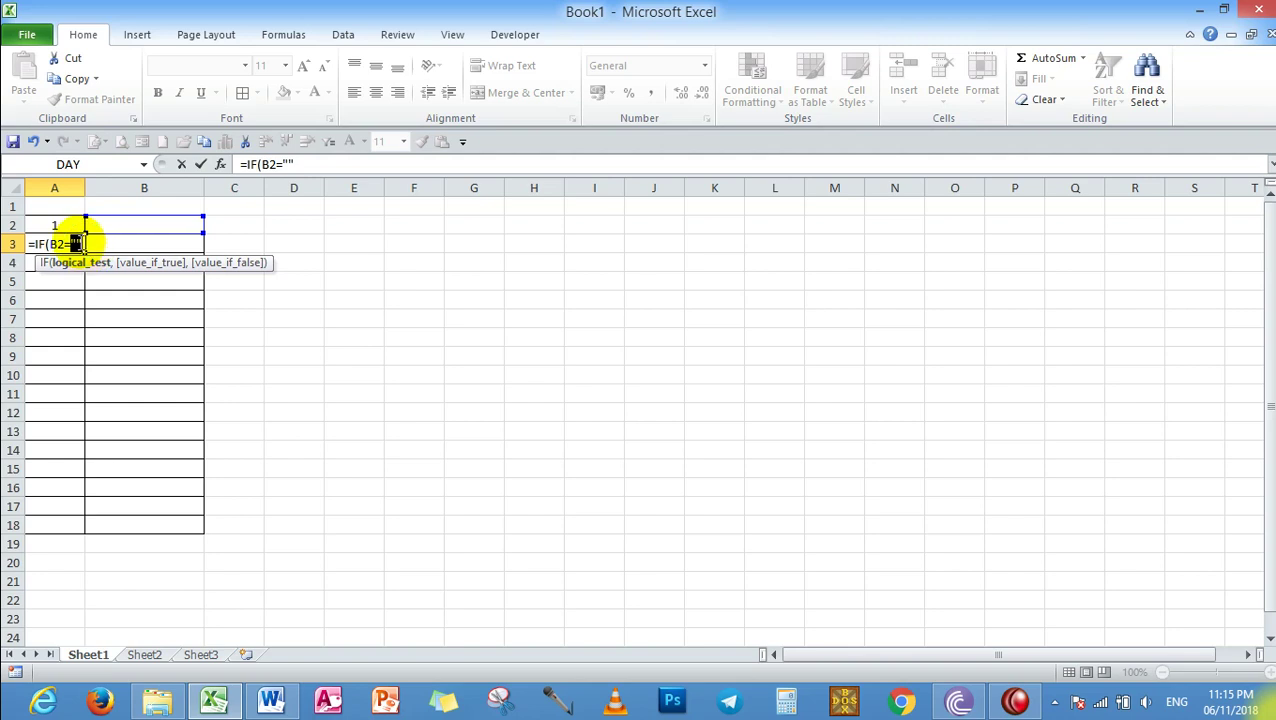
{"action": "left_click_drag", "start_coordinate": [196, 230], "coordinate": [197, 230]}
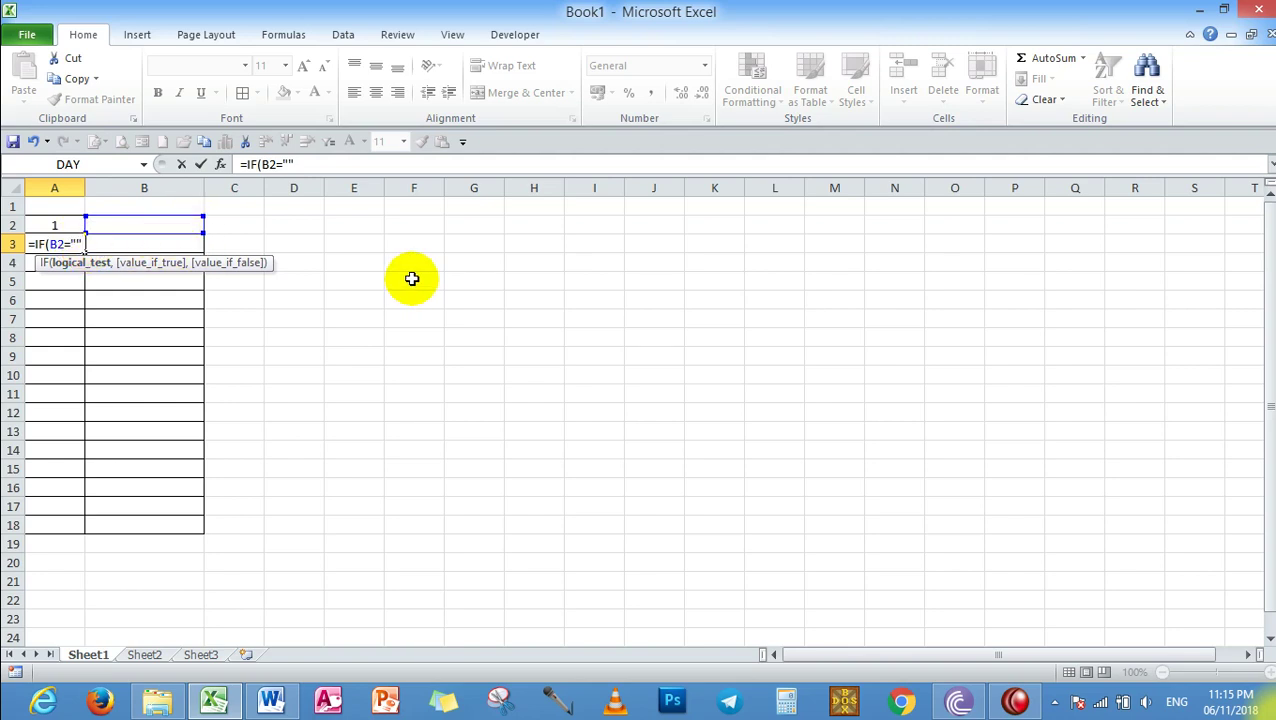
{"action": "type", "text": ","}
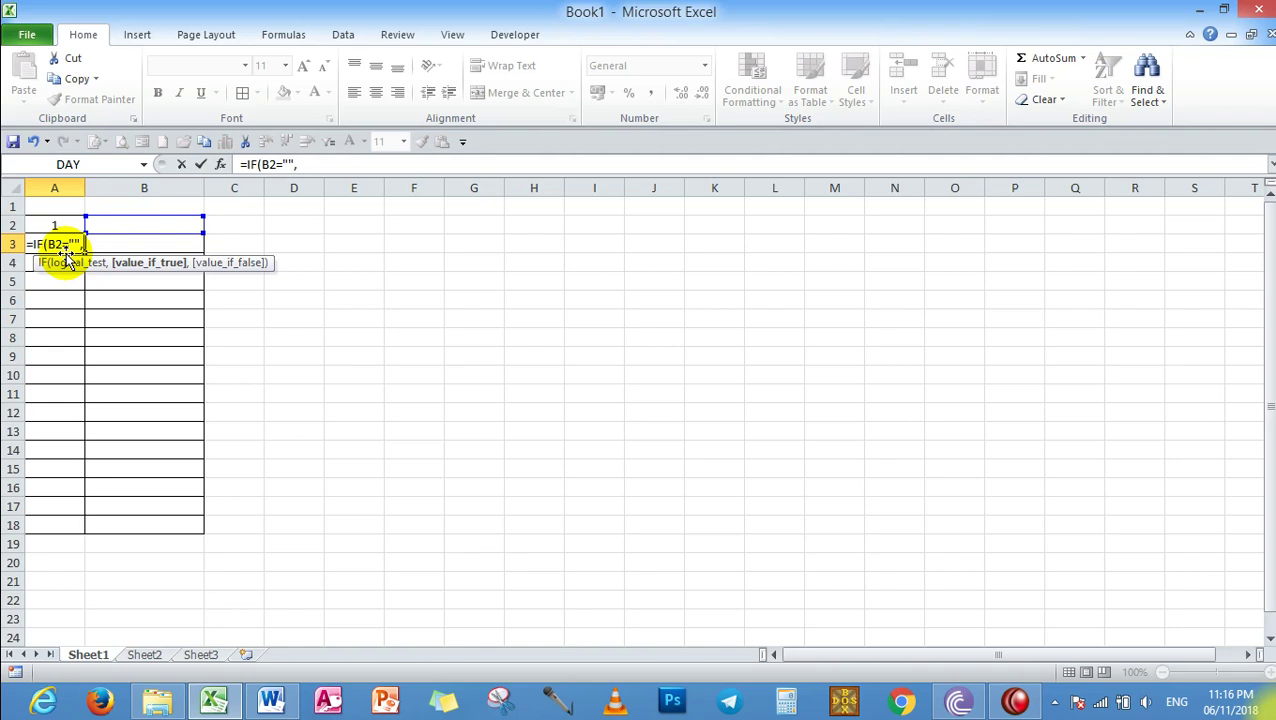
Step: Complete A3's formula as =IF(B2="","",A2+1) and confirm it
{"action": "type", "text": "\"\""}
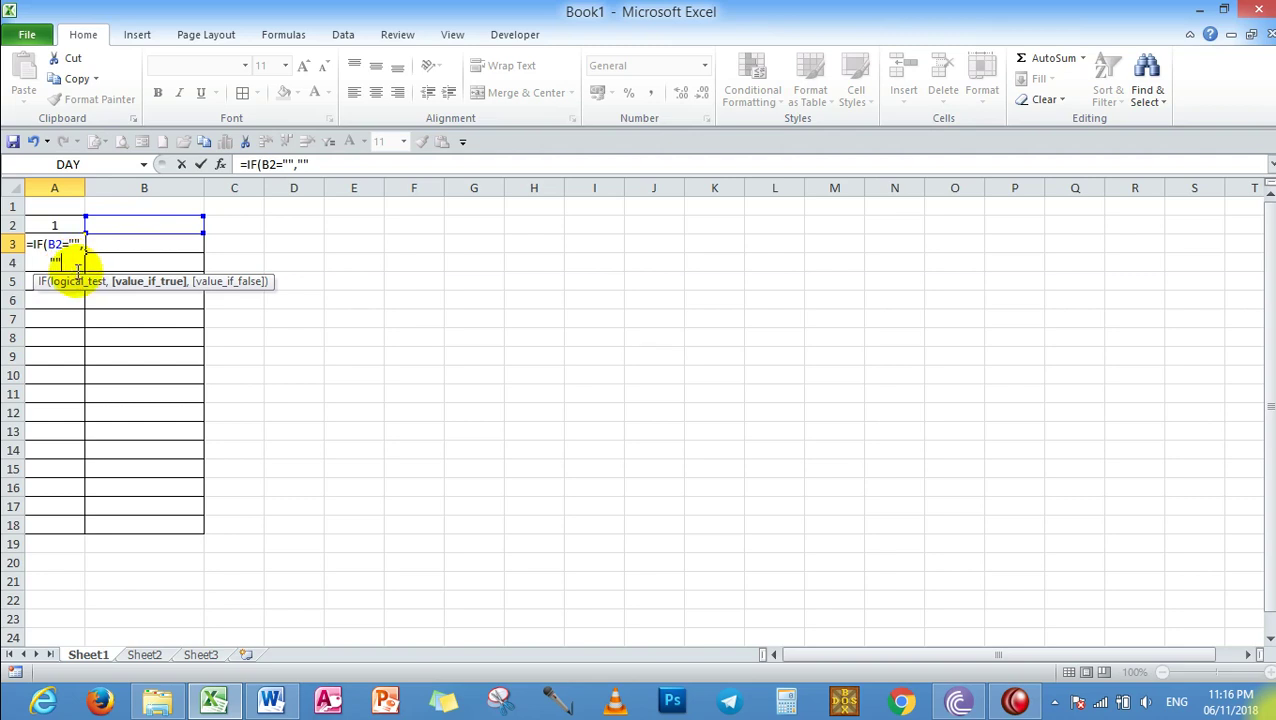
{"action": "left_click", "coordinate": [60, 258]}
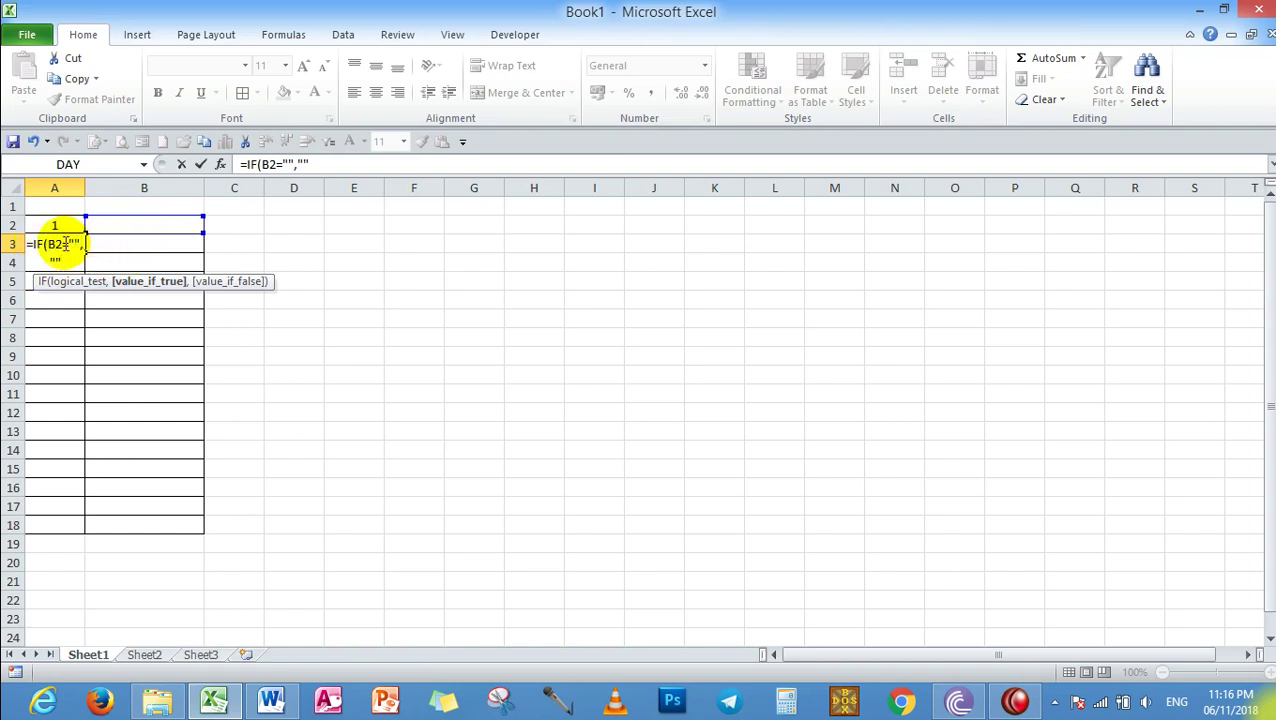
{"action": "type", "text": ","}
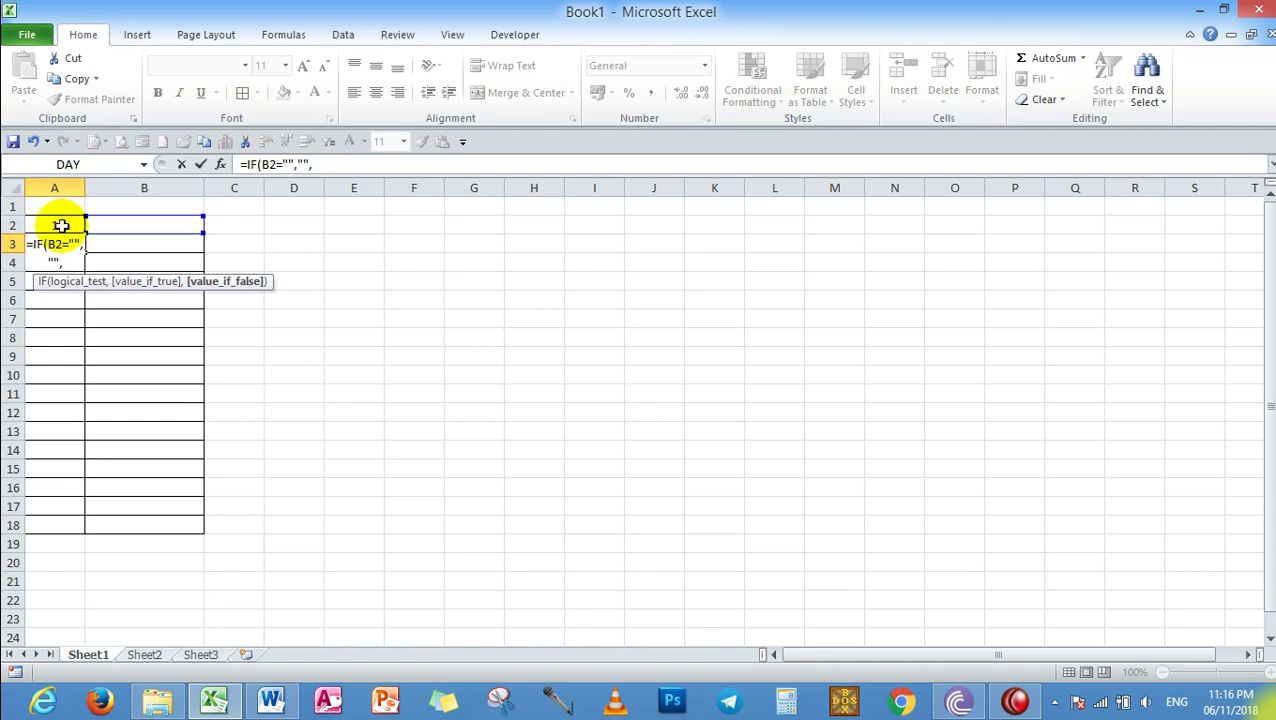
{"action": "left_click", "coordinate": [61, 226]}
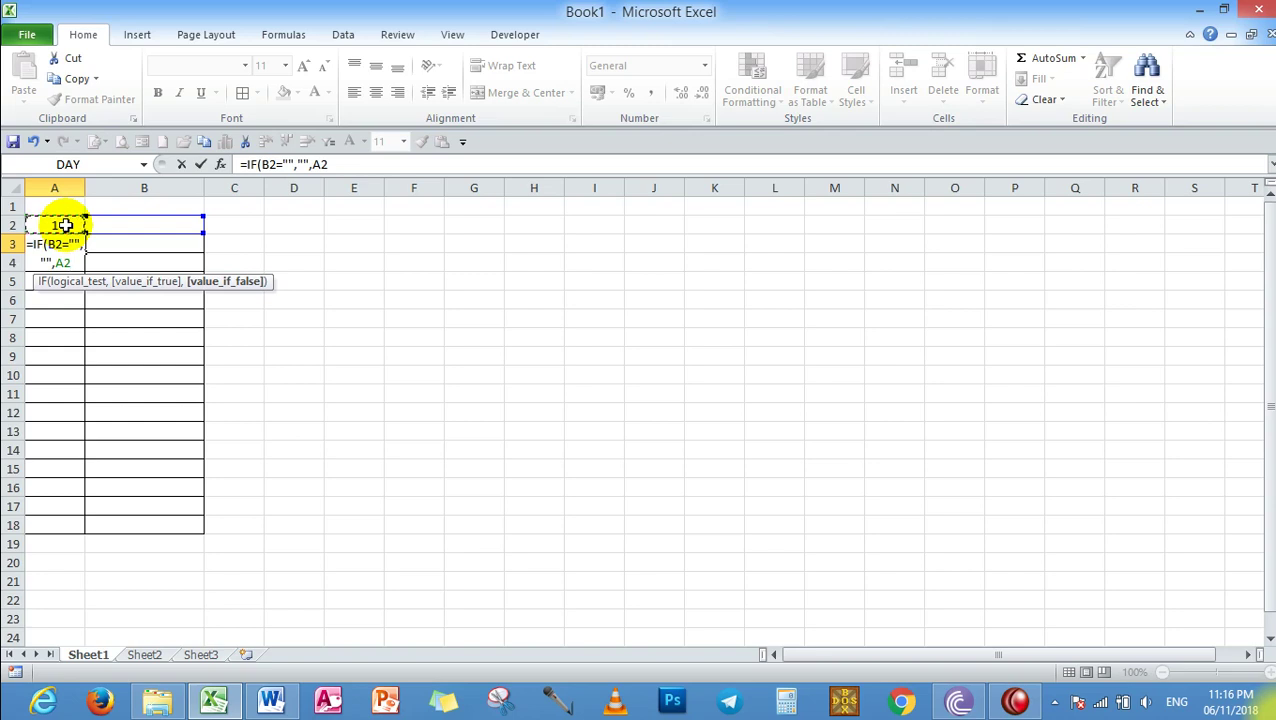
{"action": "type", "text": "+1"}
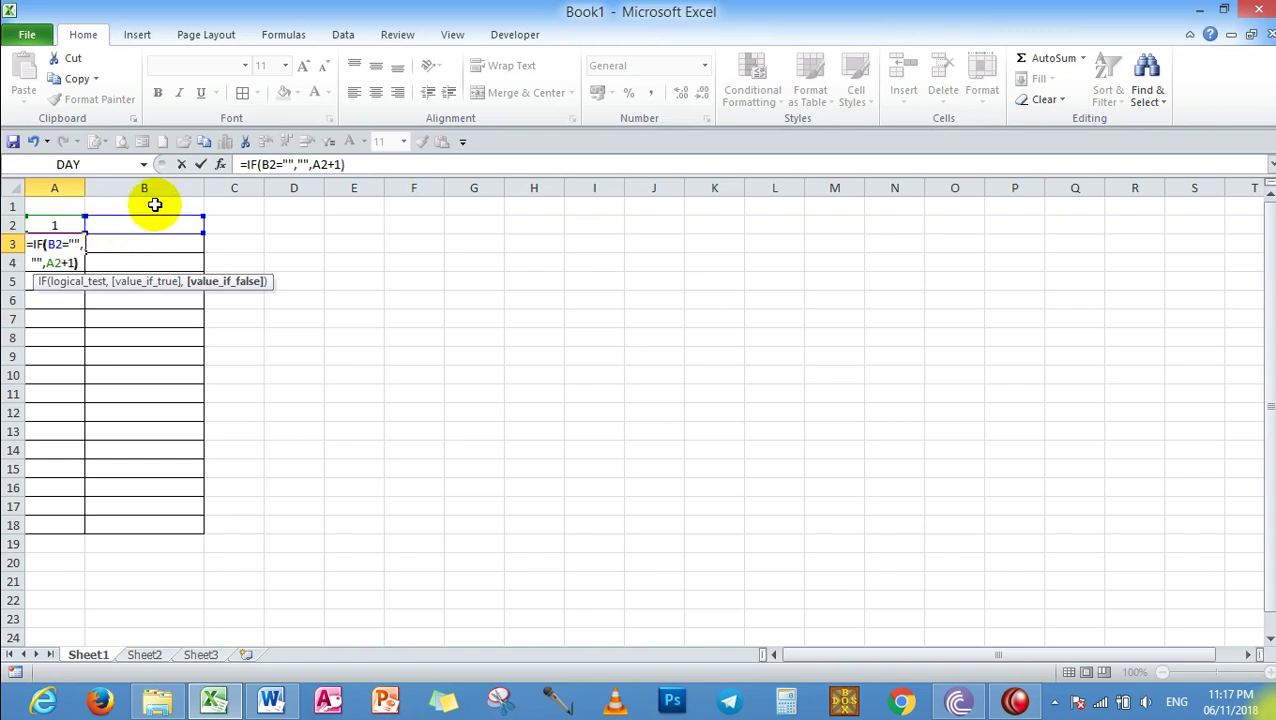
{"action": "key", "text": "Return"}
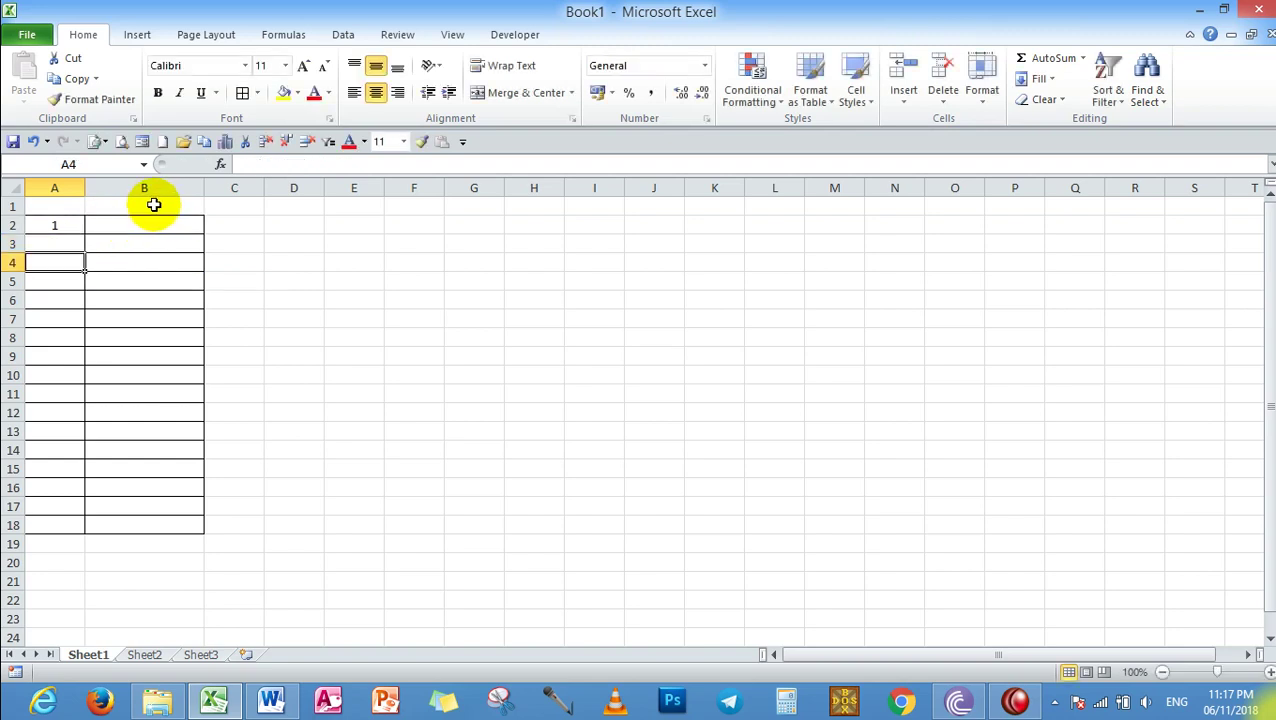
{"action": "double_click", "coordinate": [55, 241]}
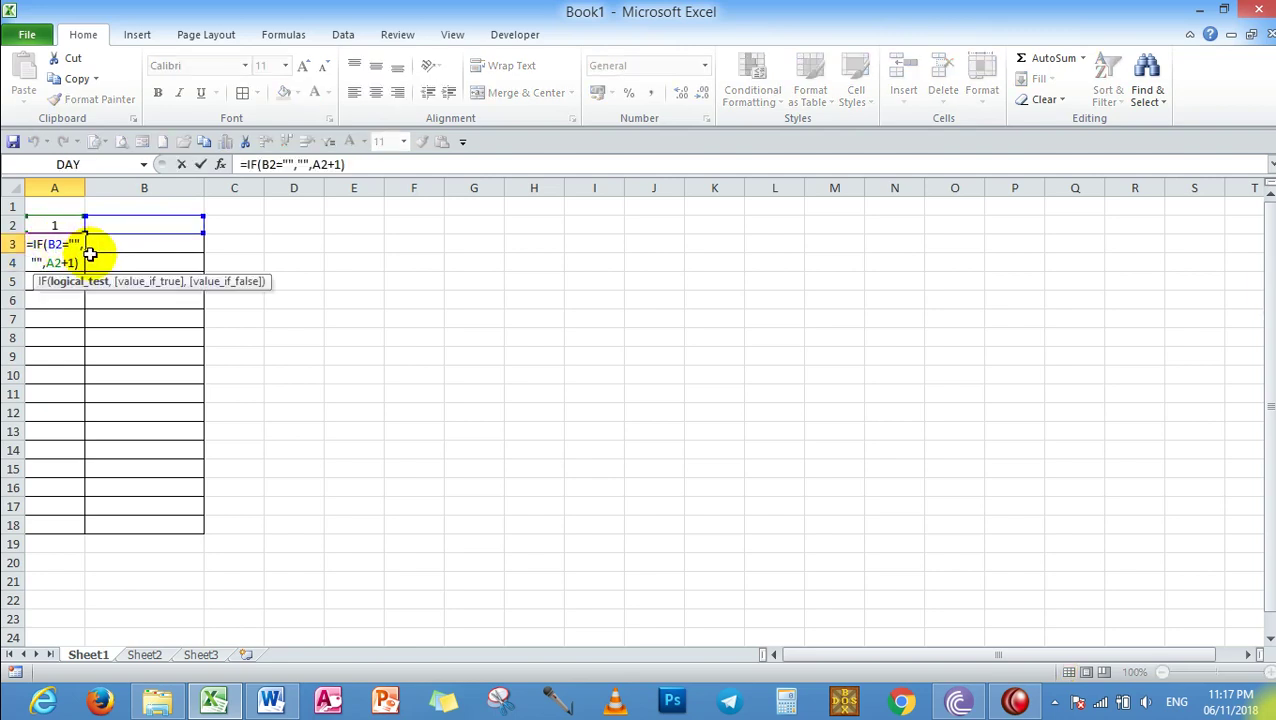
{"action": "left_click", "coordinate": [252, 166]}
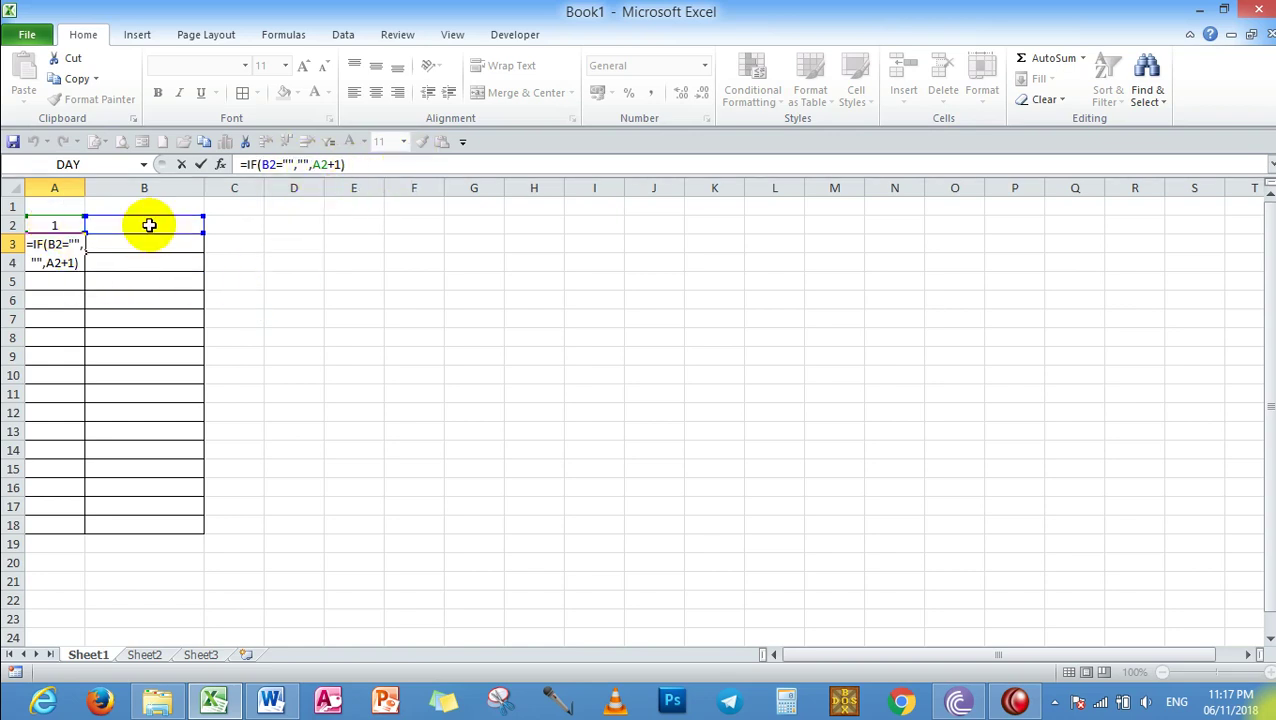
{"action": "key", "text": "Return"}
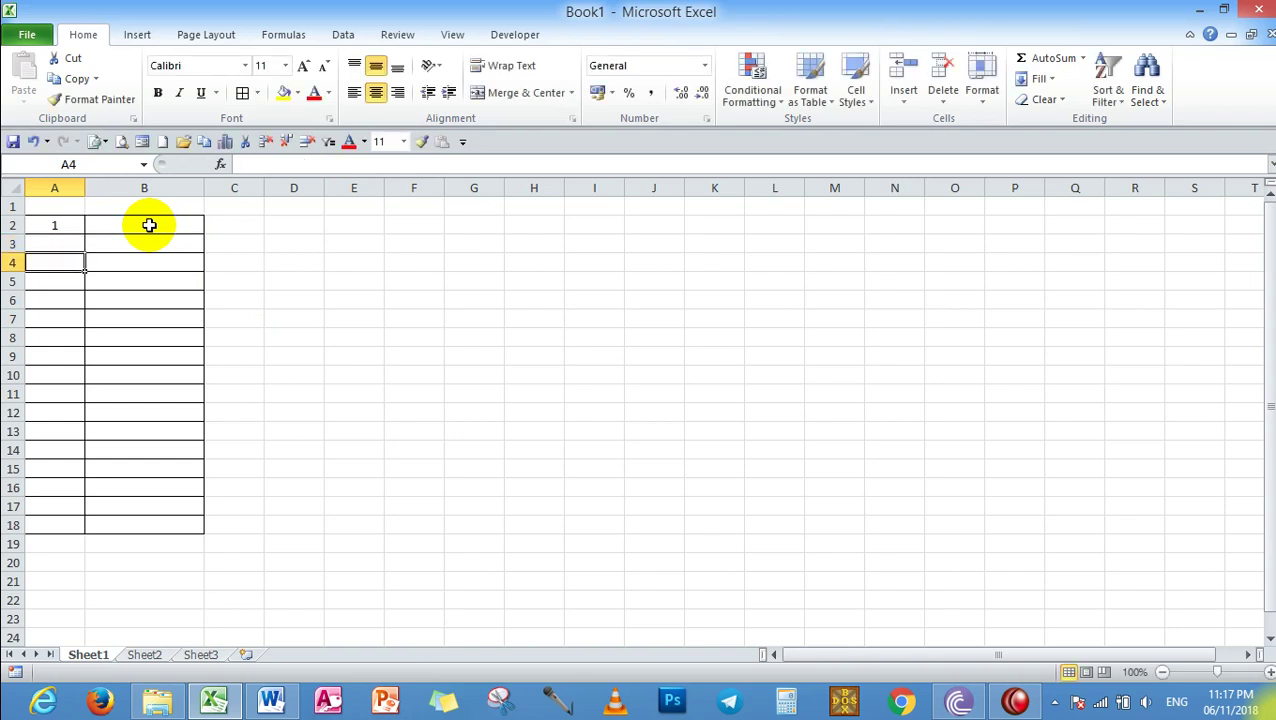
{"action": "left_click", "coordinate": [60, 243]}
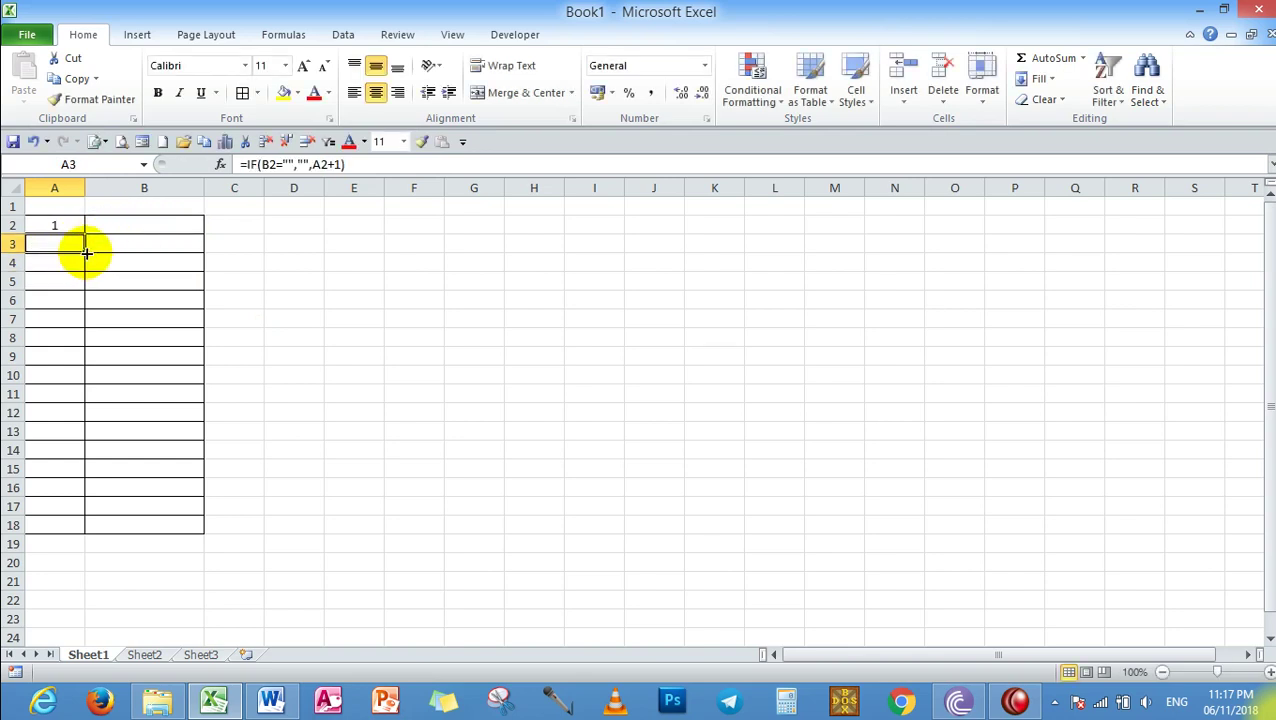
Step: Copy the A3 IF formula down through A18
{"action": "left_click_drag", "start_coordinate": [86, 253], "coordinate": [99, 530]}
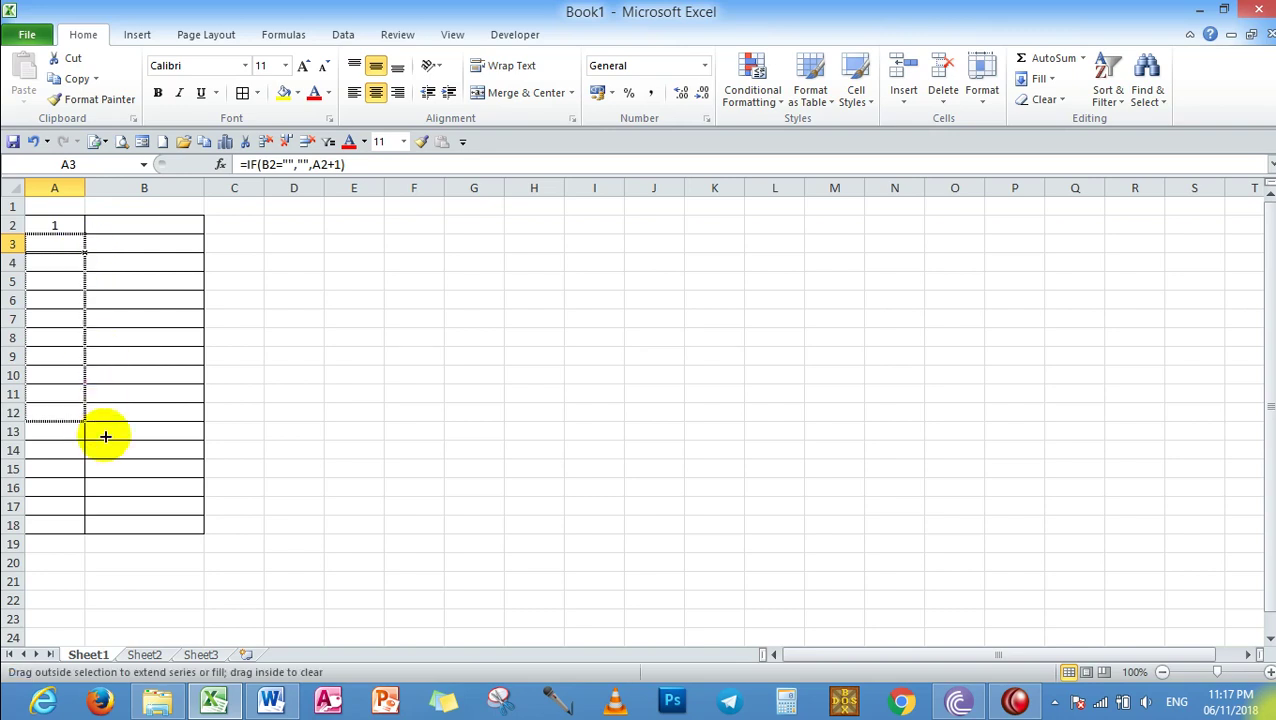
{"action": "left_click", "coordinate": [121, 226]}
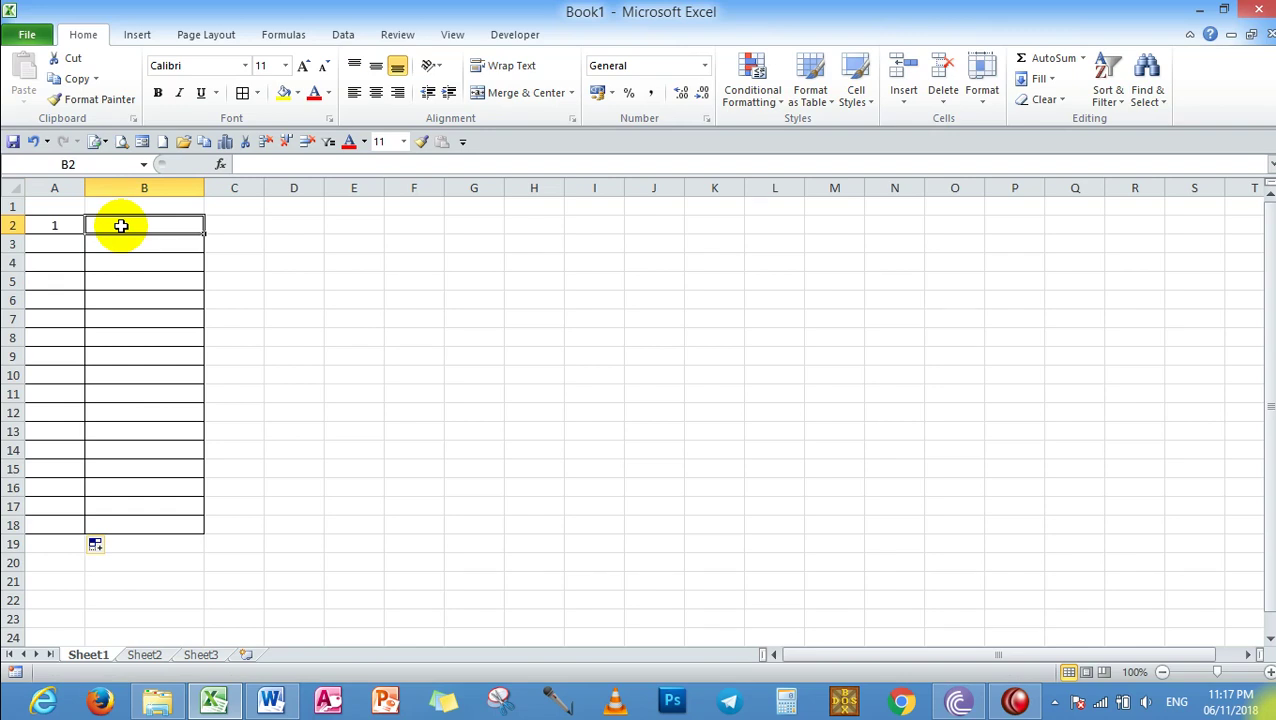
Step: Enter sample text in B2 through B6 so column A numbers those rows
{"action": "type", "text": "lkfsjfks"}
{"action": "key", "text": "Return"}
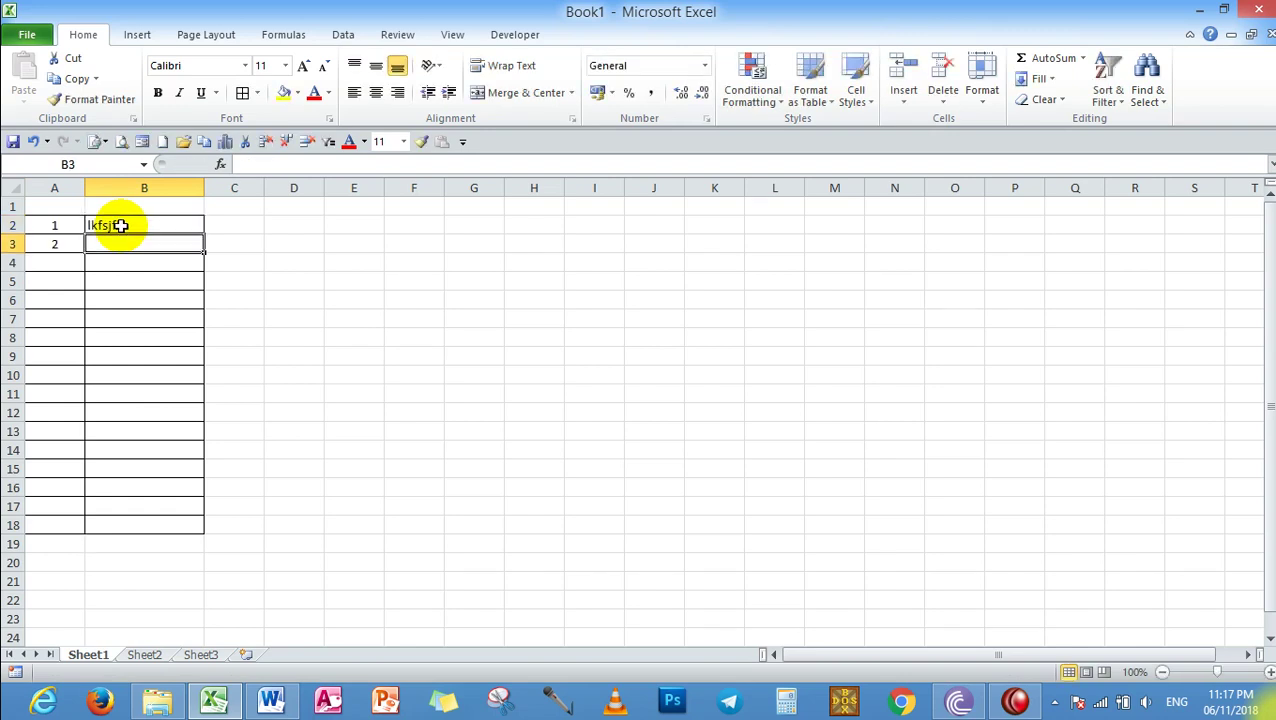
{"action": "type", "text": "fsafsda"}
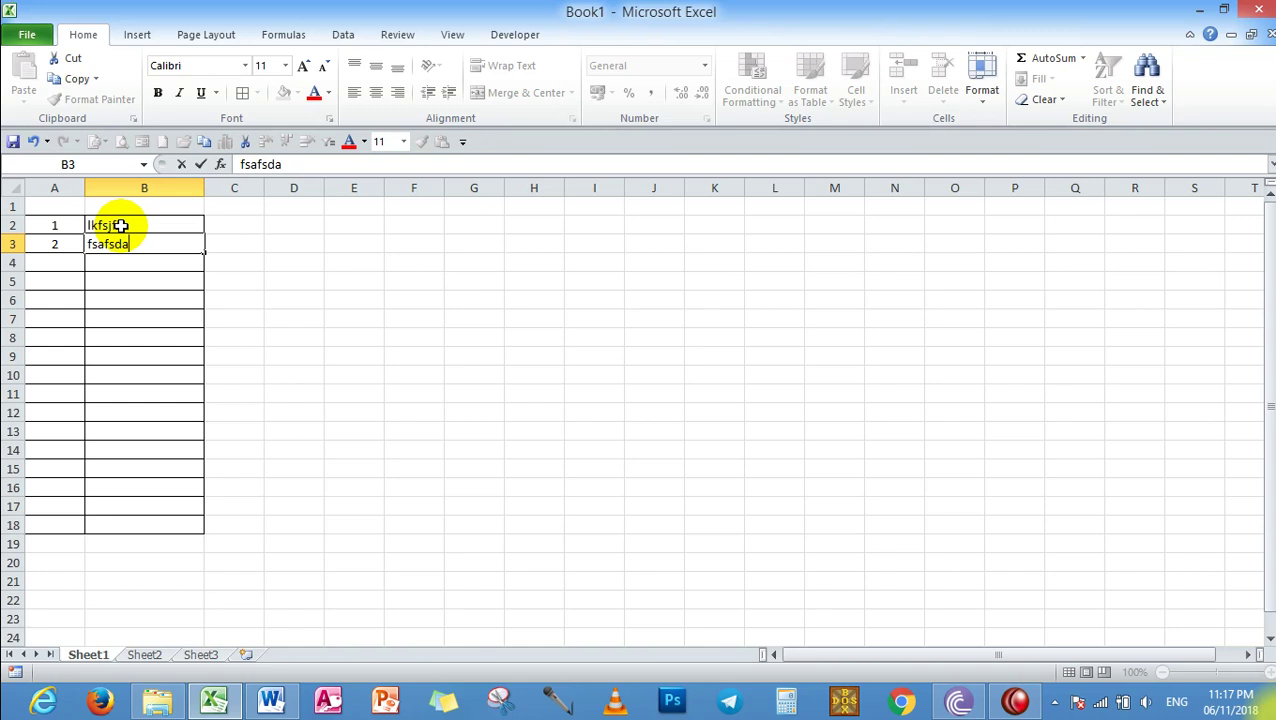
{"action": "key", "text": "Return"}
{"action": "type", "text": "fdsad"}
{"action": "key", "text": "Return"}
{"action": "type", "text": "dsafd"}
{"action": "key", "text": "Return"}
{"action": "type", "text": "fsad"}
{"action": "key", "text": "Return"}
Step: Enter sample text in B7 through B11, extending column A's numbering to 11
{"action": "type", "text": "sdaf"}
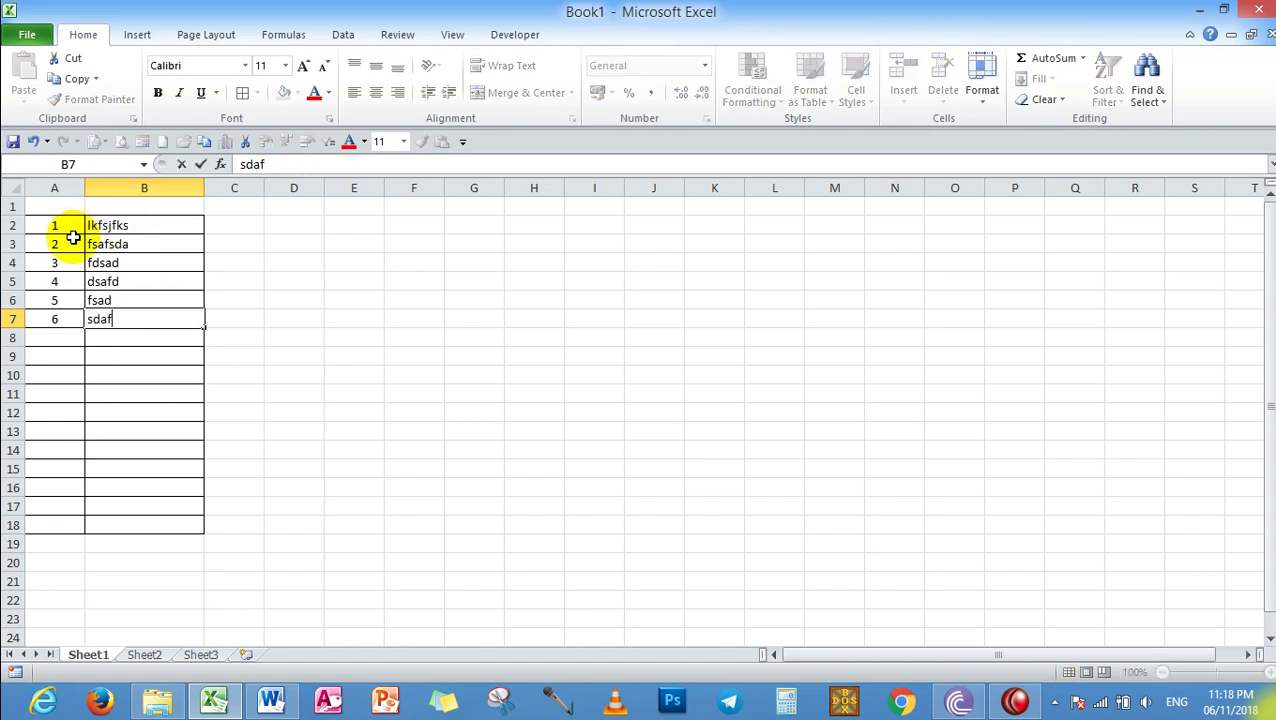
{"action": "left_click", "coordinate": [140, 298]}
{"action": "left_click", "coordinate": [135, 340]}
{"action": "type", "text": "dsfaafdsa"}
{"action": "key", "text": "Return"}
{"action": "type", "text": "dassaaf"}
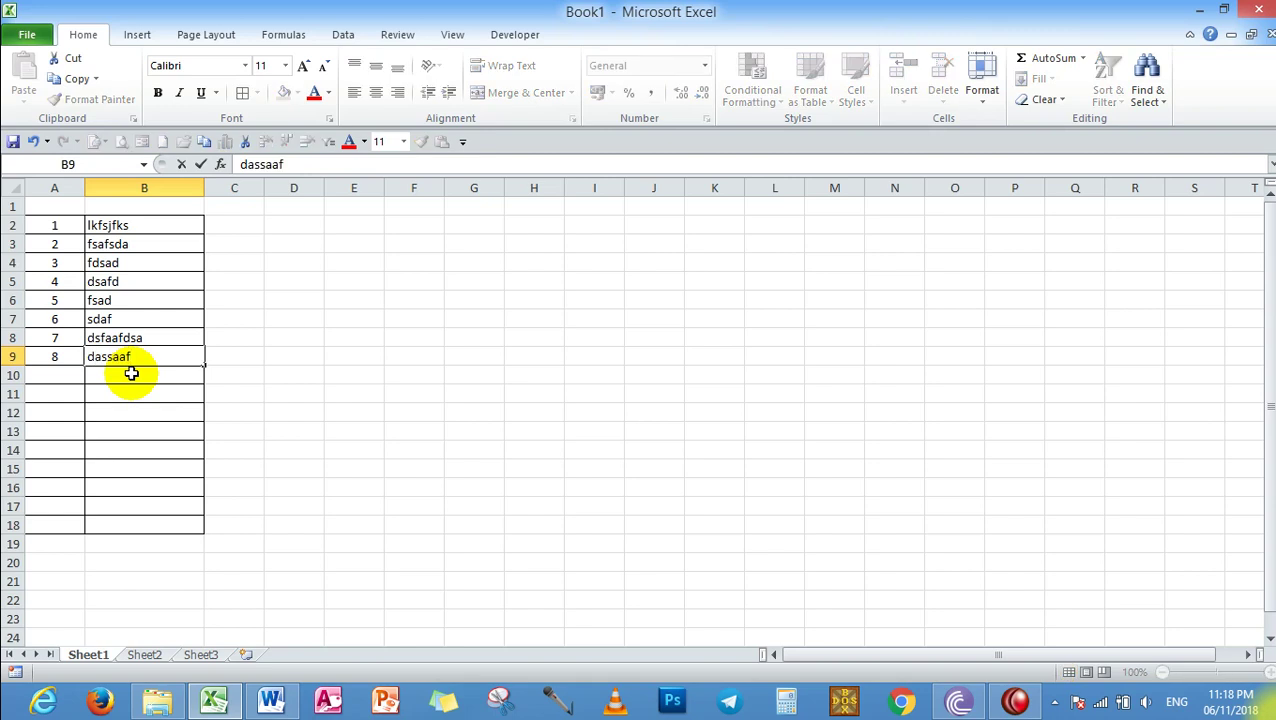
{"action": "left_click", "coordinate": [131, 373]}
{"action": "type", "text": "dsafas"}
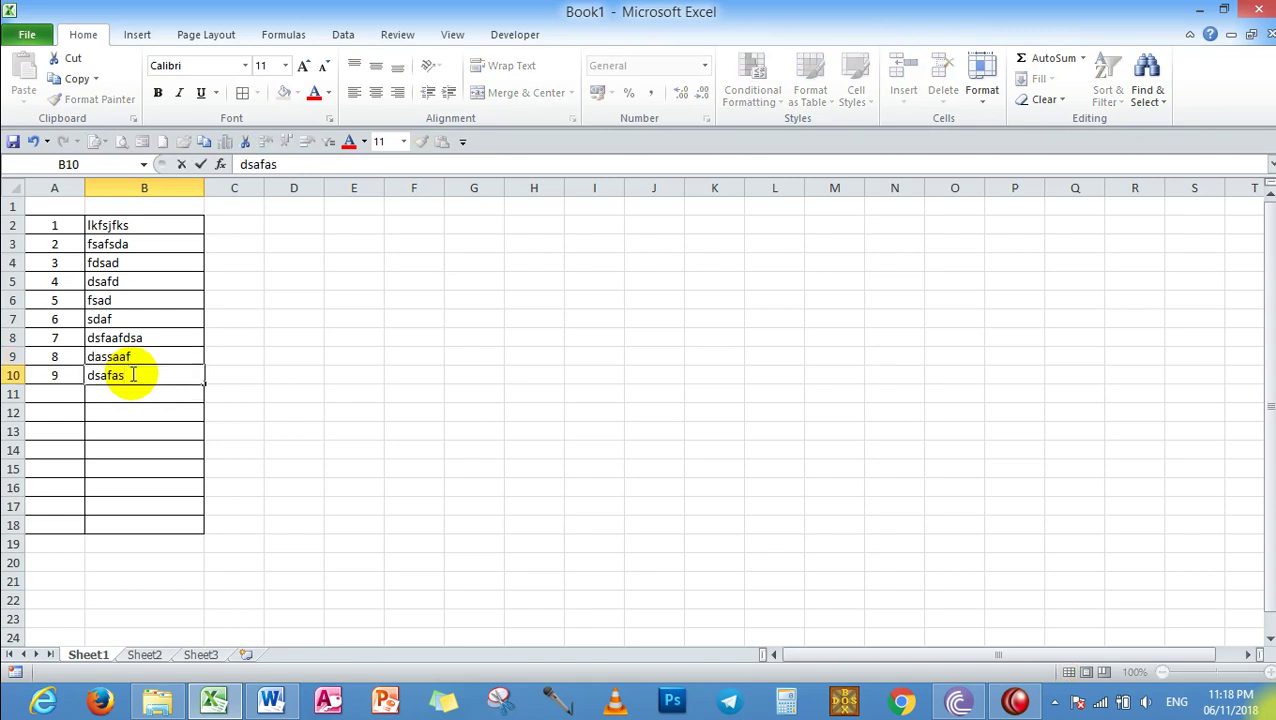
{"action": "key", "text": "Return"}
{"action": "type", "text": "sdfasa"}
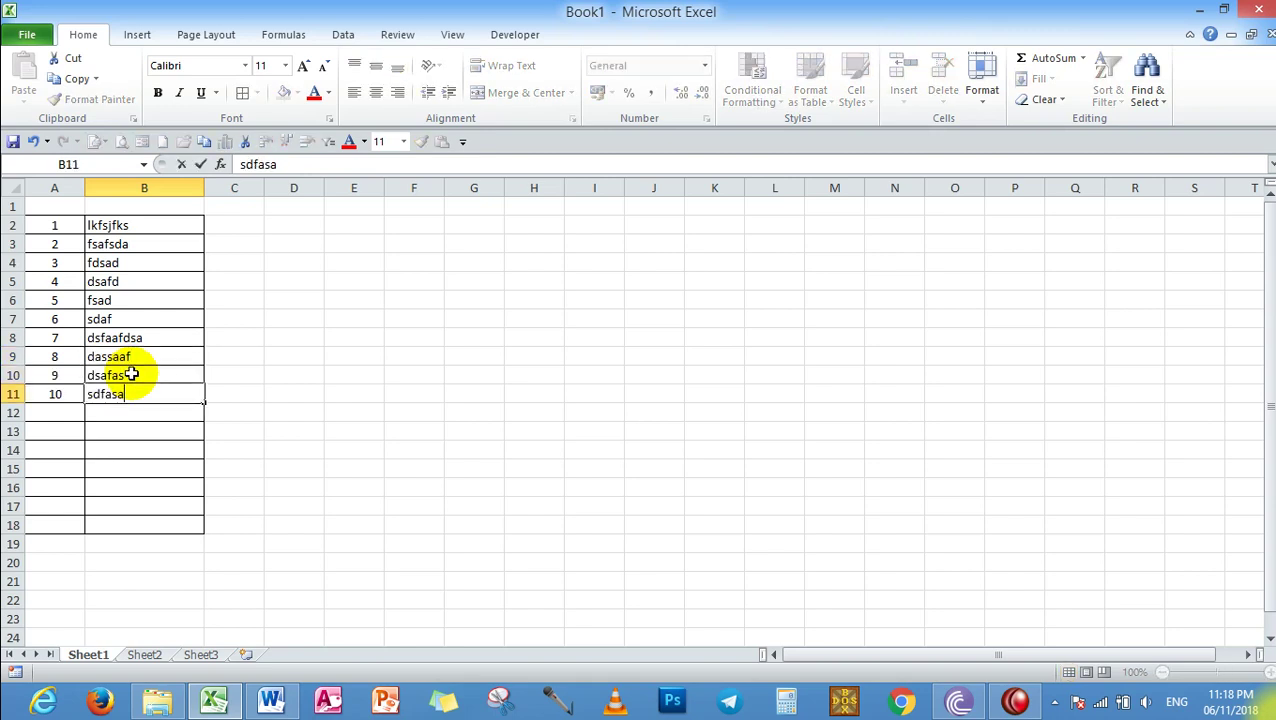
{"action": "key", "text": "Return"}
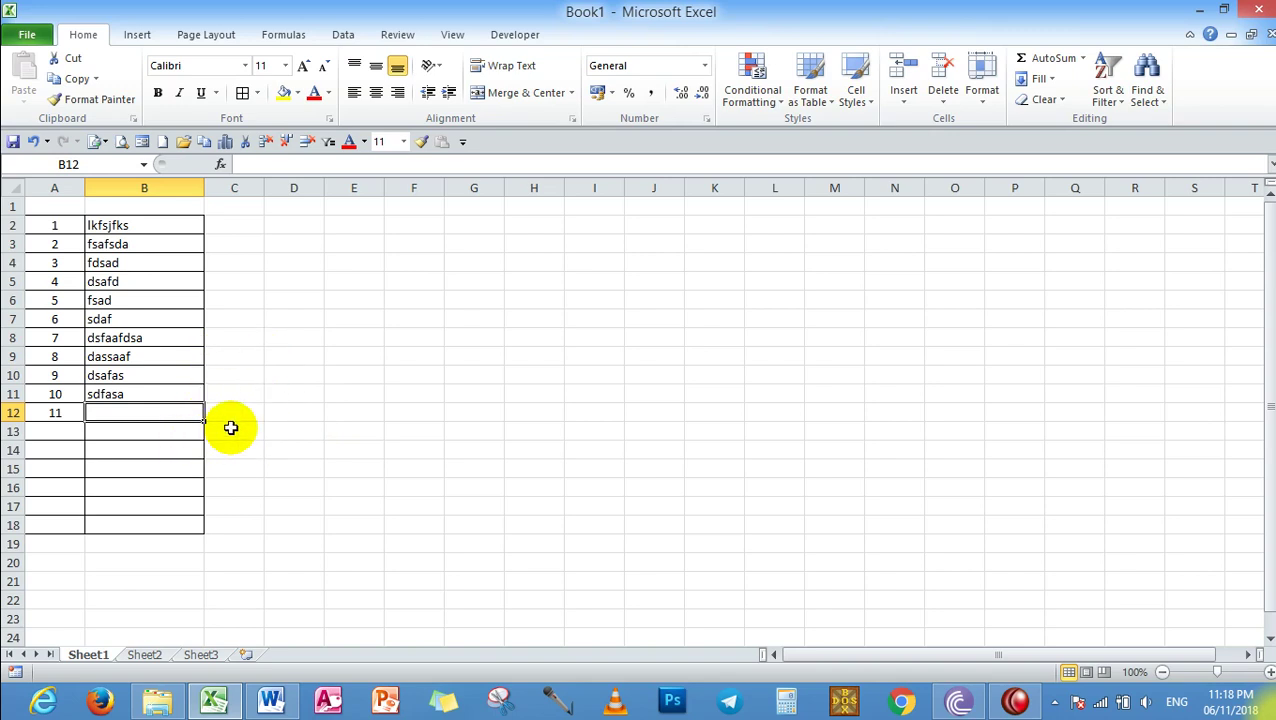
{"action": "mouse_move", "coordinate": [128, 227]}
{"action": "left_mouse_down"}
{"action": "mouse_move", "coordinate": [144, 419]}
{"action": "mouse_move", "coordinate": [158, 414]}
{"action": "left_mouse_up"}
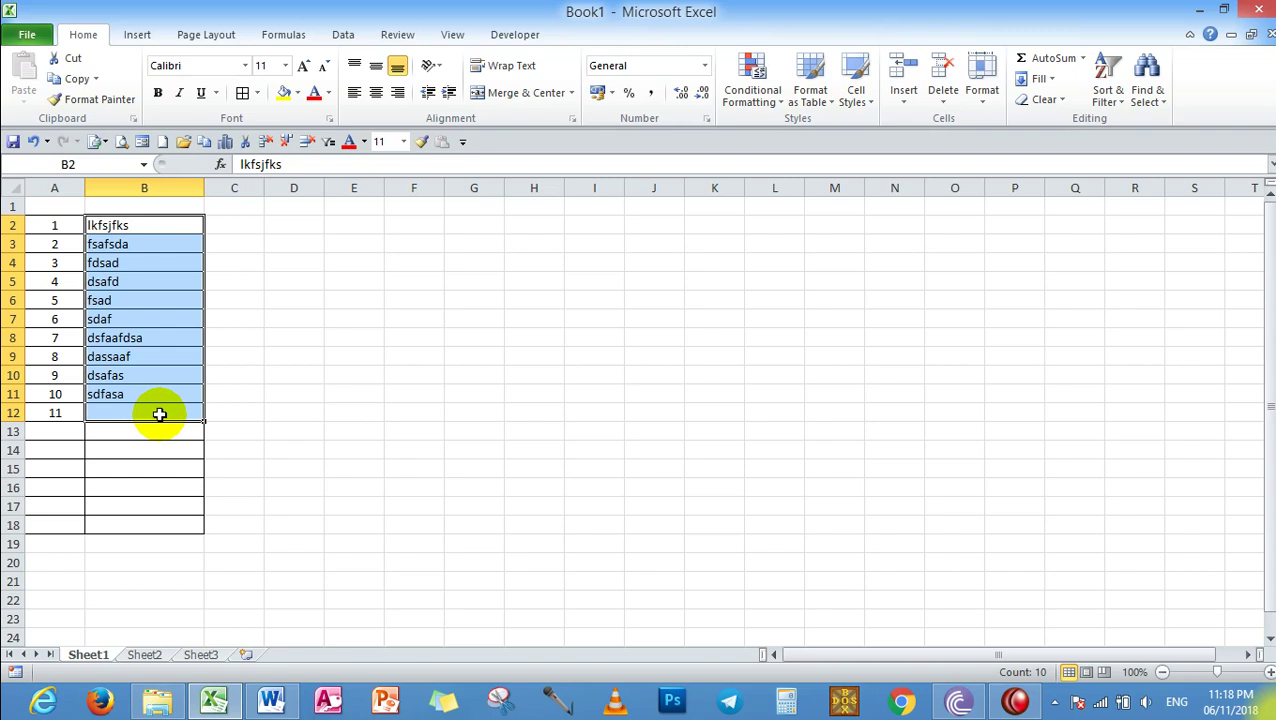
{"action": "key", "text": "Delete"}
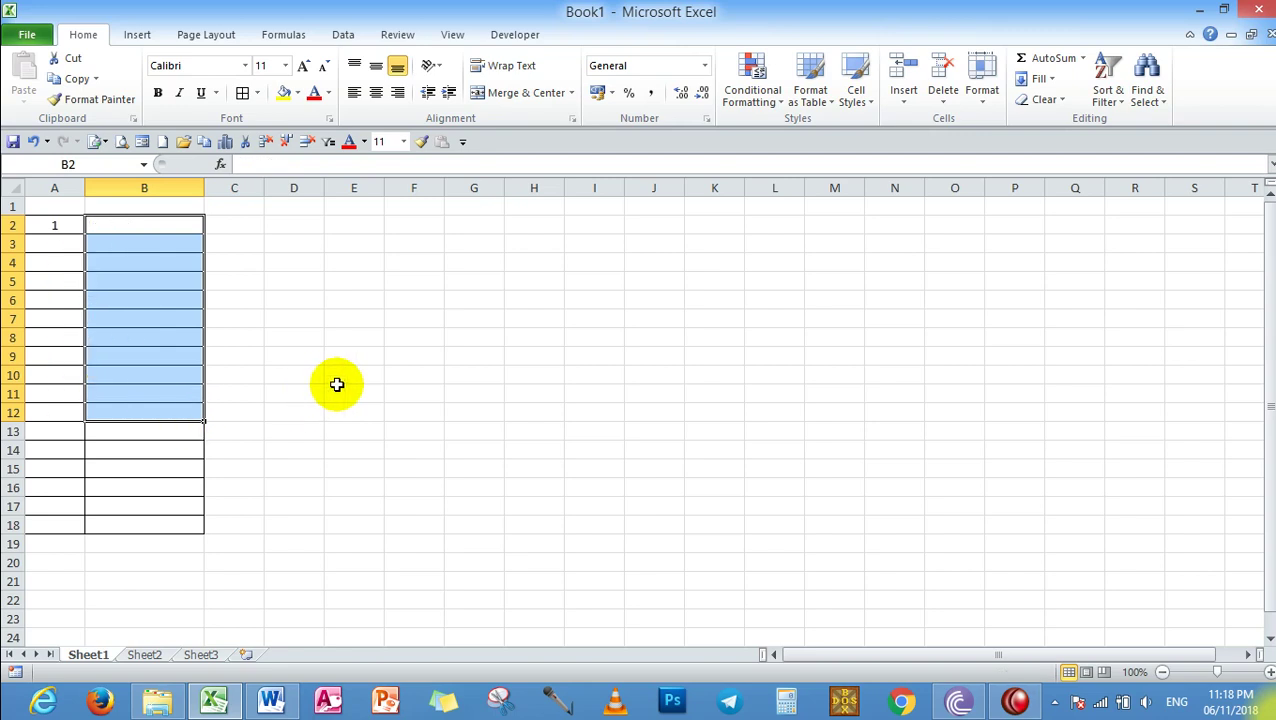
{"action": "left_click", "coordinate": [350, 373]}
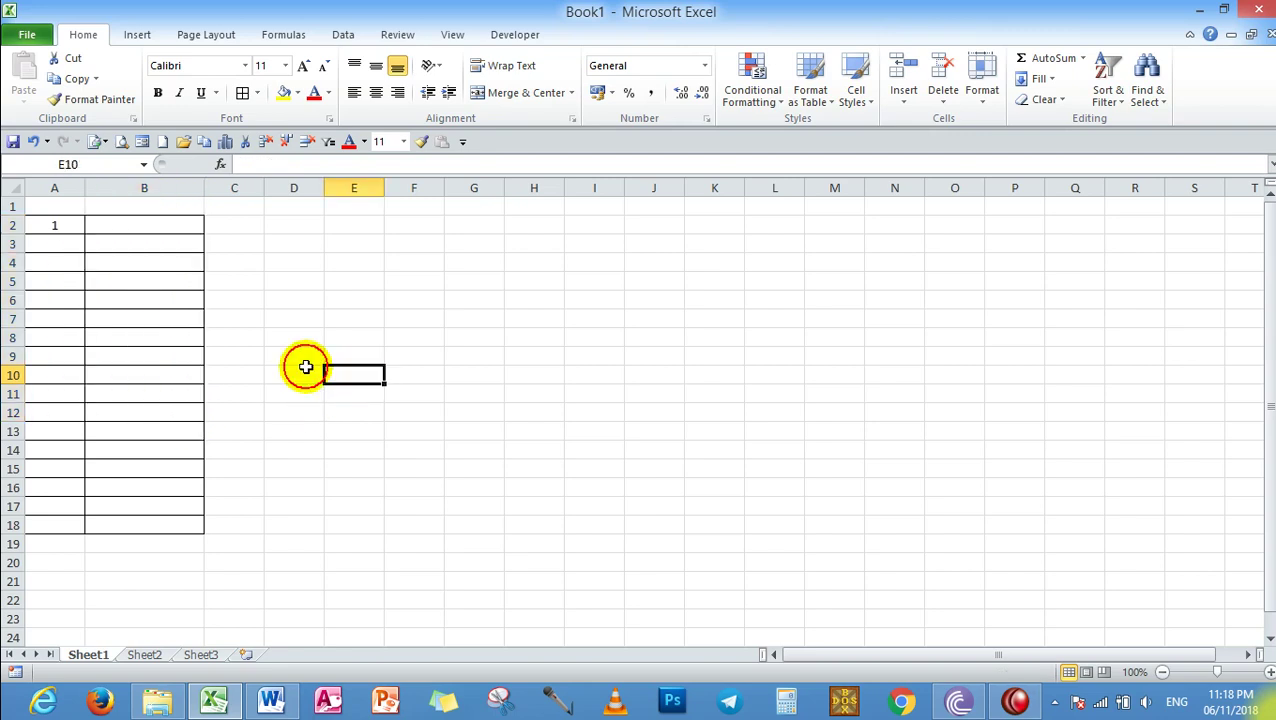
{"action": "left_click", "coordinate": [77, 243]}
{"action": "left_click", "coordinate": [52, 222]}
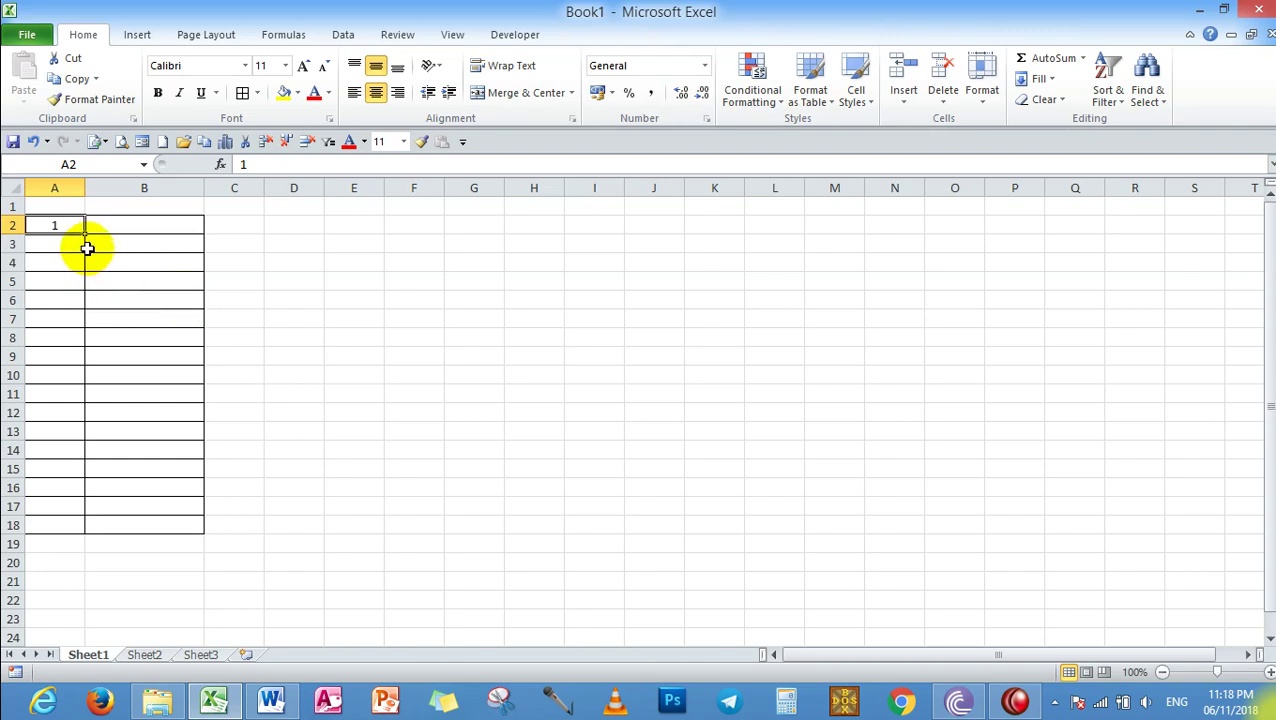
{"action": "left_click_drag", "start_coordinate": [86, 233], "coordinate": [93, 473]}
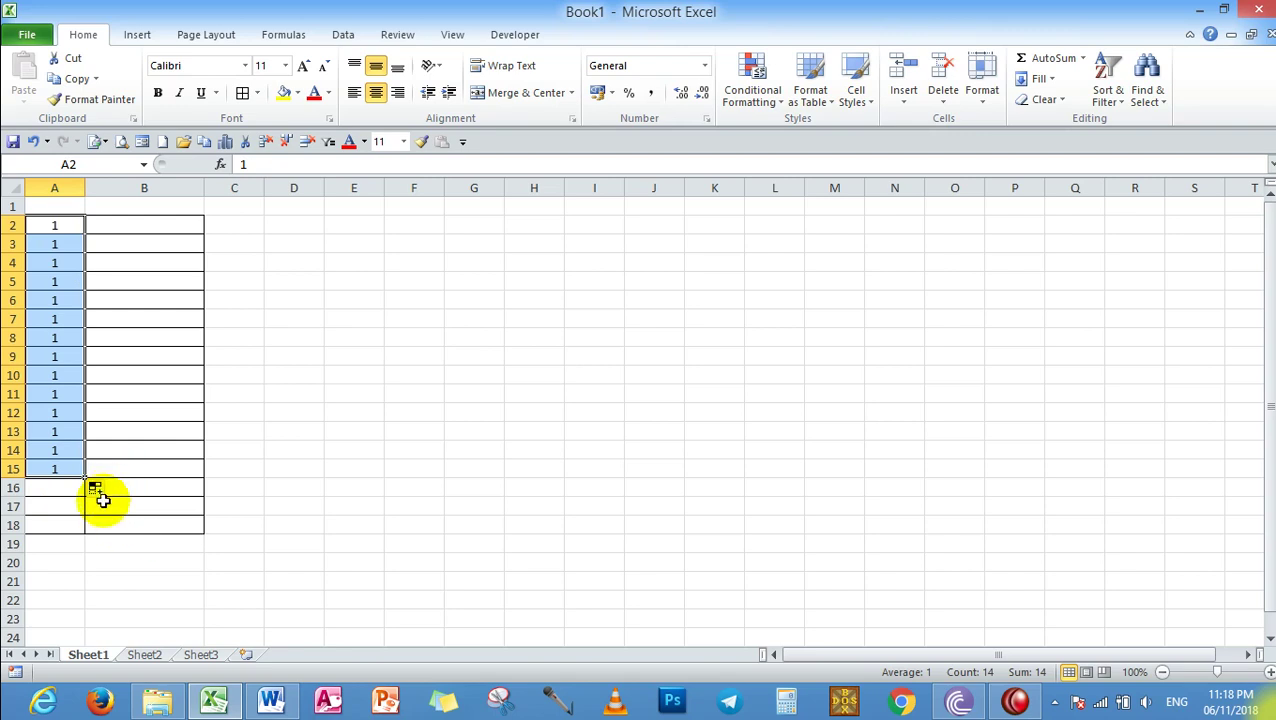
Step: Use Auto Fill Options' Fill Series to turn the copied 1s into 1–14
{"action": "left_click", "coordinate": [106, 489]}
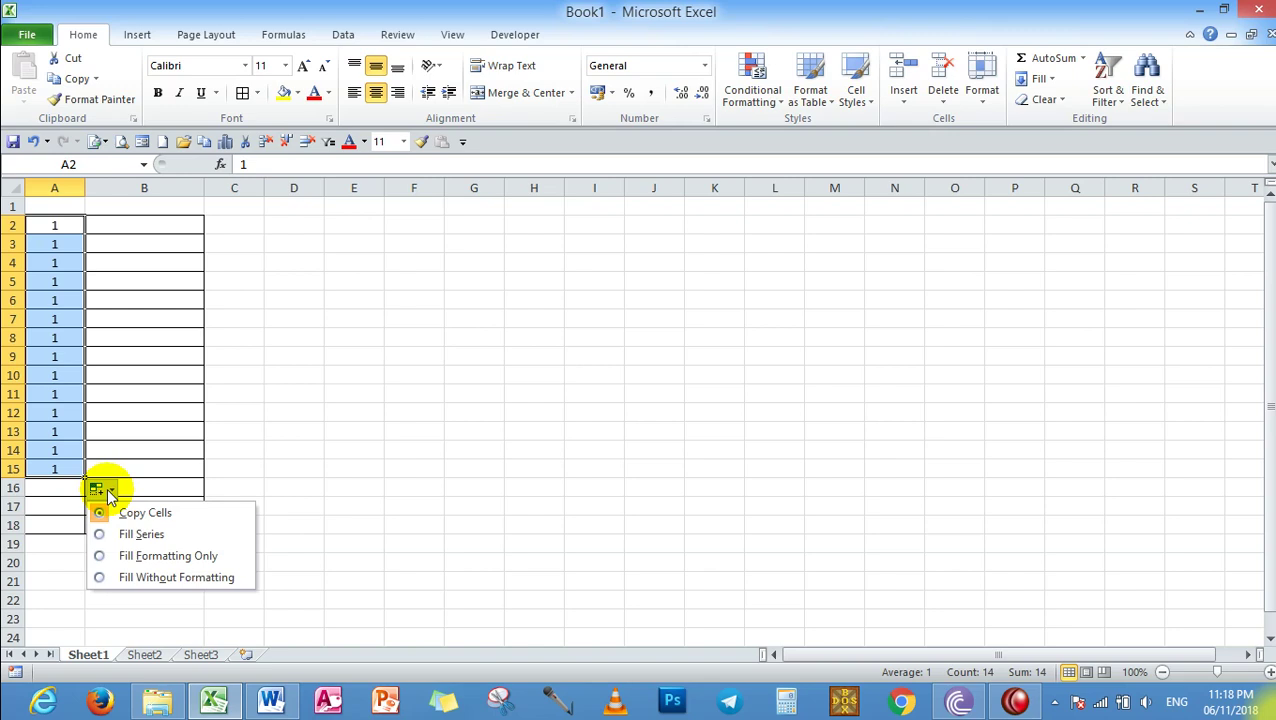
{"action": "left_click", "coordinate": [126, 538]}
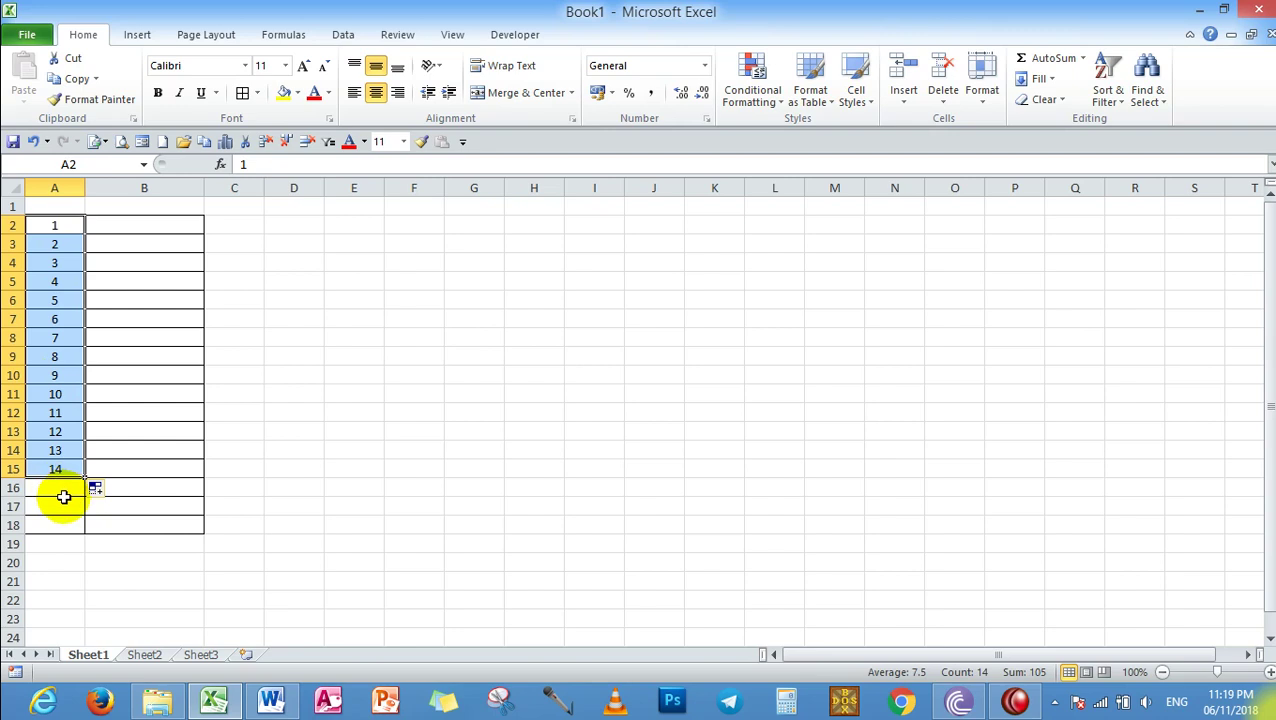
Step: Shorten the series to end at 10, then clear the numbers 2–10 from A3:A11
{"action": "left_click_drag", "start_coordinate": [88, 481], "coordinate": [92, 402]}
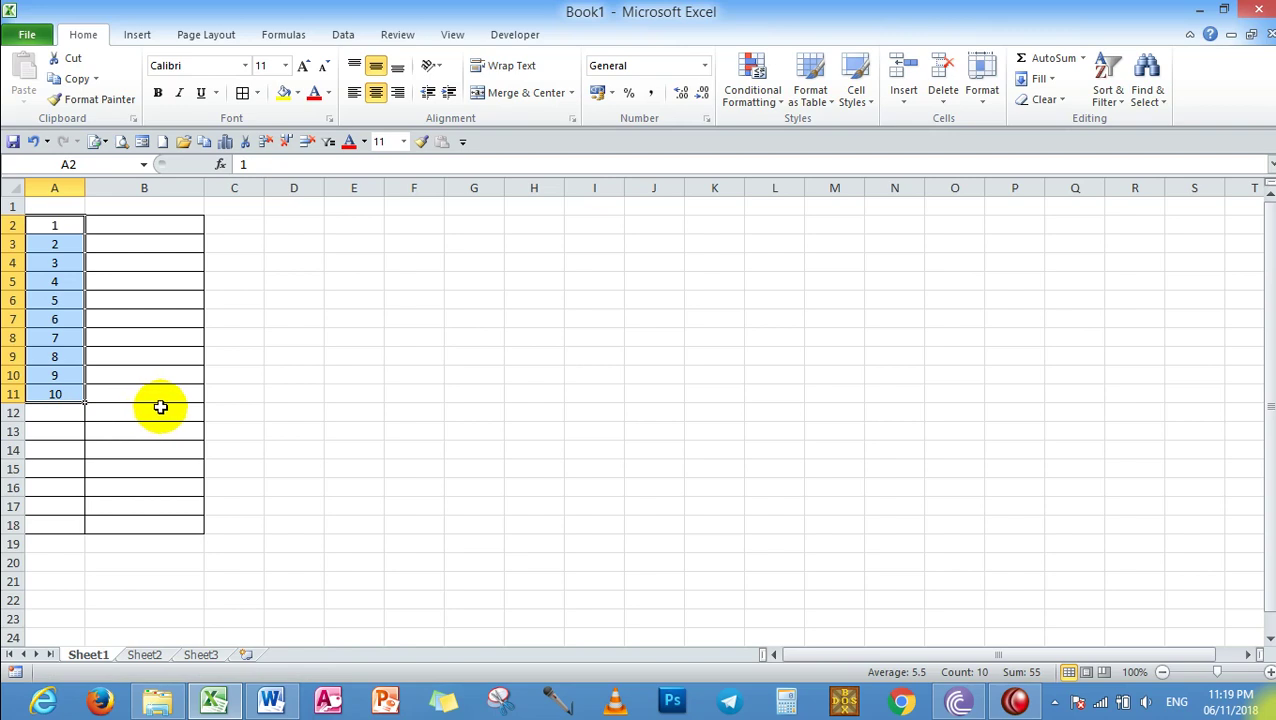
{"action": "left_click", "coordinate": [234, 353]}
{"action": "left_click_drag", "start_coordinate": [72, 264], "coordinate": [75, 398]}
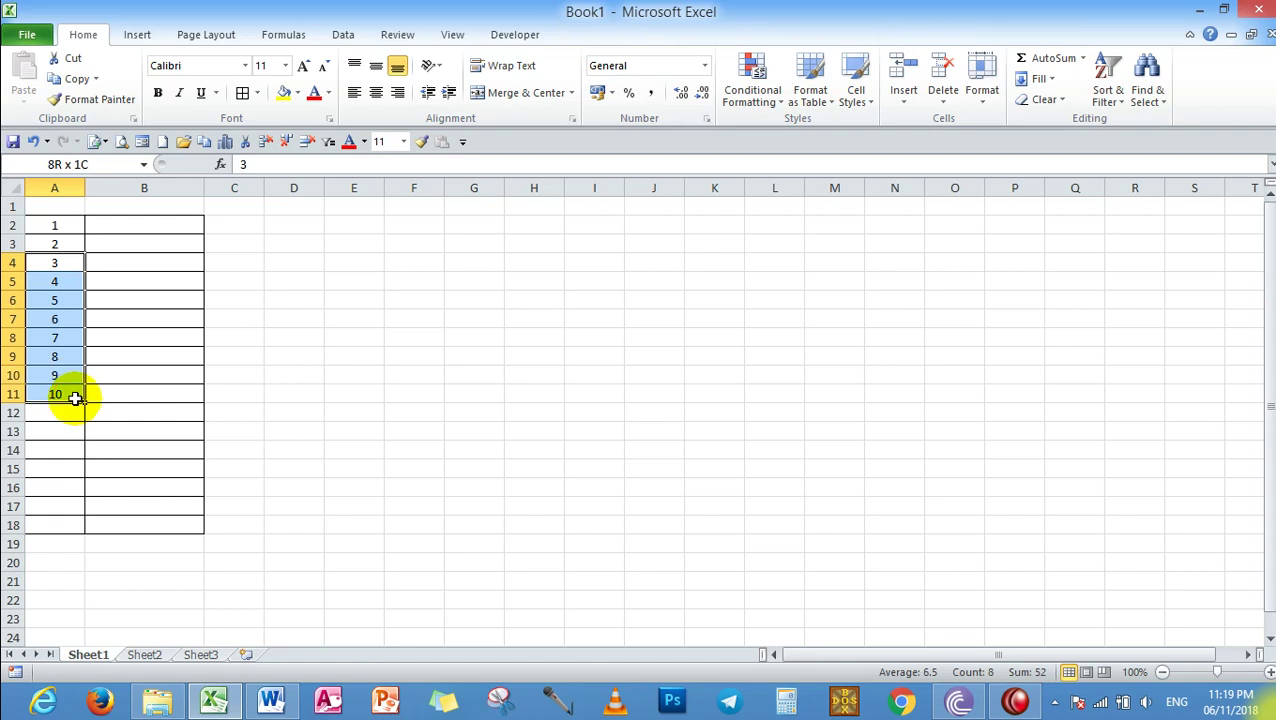
{"action": "key", "text": "Delete"}
{"action": "left_click", "coordinate": [61, 245]}
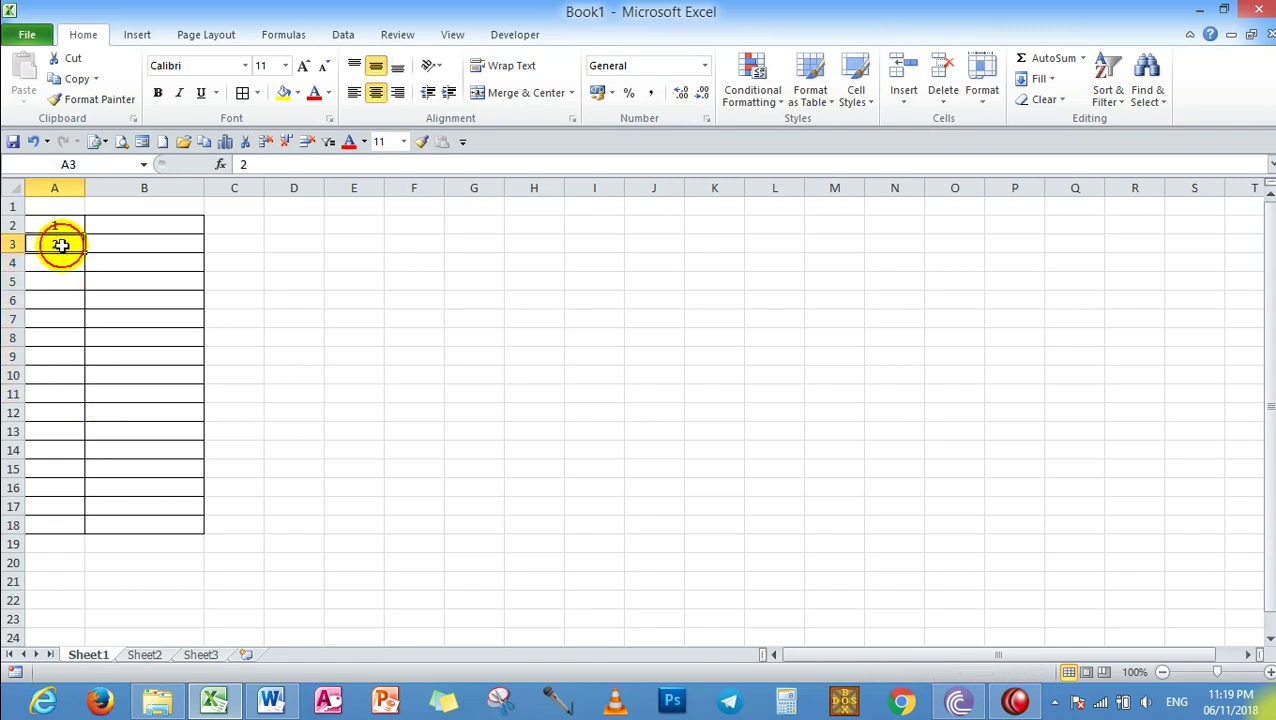
{"action": "key", "text": "Delete"}
Step: Retype 2 in A3, fill 1–18 down to row 19, then clear A3:A19
{"action": "left_click", "coordinate": [60, 226]}
{"action": "left_click", "coordinate": [60, 244]}
{"action": "type", "text": "2"}
{"action": "left_click", "coordinate": [91, 268]}
{"action": "left_click_drag", "start_coordinate": [57, 228], "coordinate": [80, 455]}
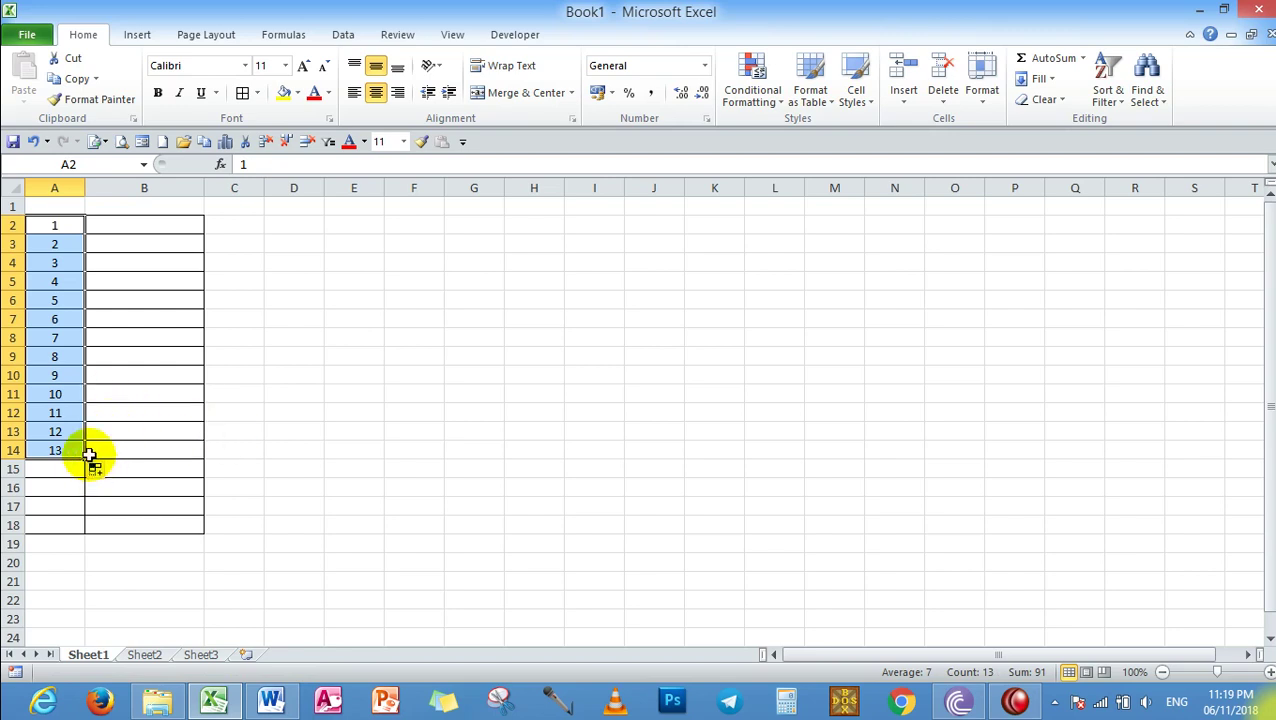
{"action": "mouse_move", "coordinate": [86, 460]}
{"action": "left_mouse_down"}
{"action": "mouse_move", "coordinate": [83, 553]}
{"action": "mouse_move", "coordinate": [149, 547]}
{"action": "left_mouse_up"}
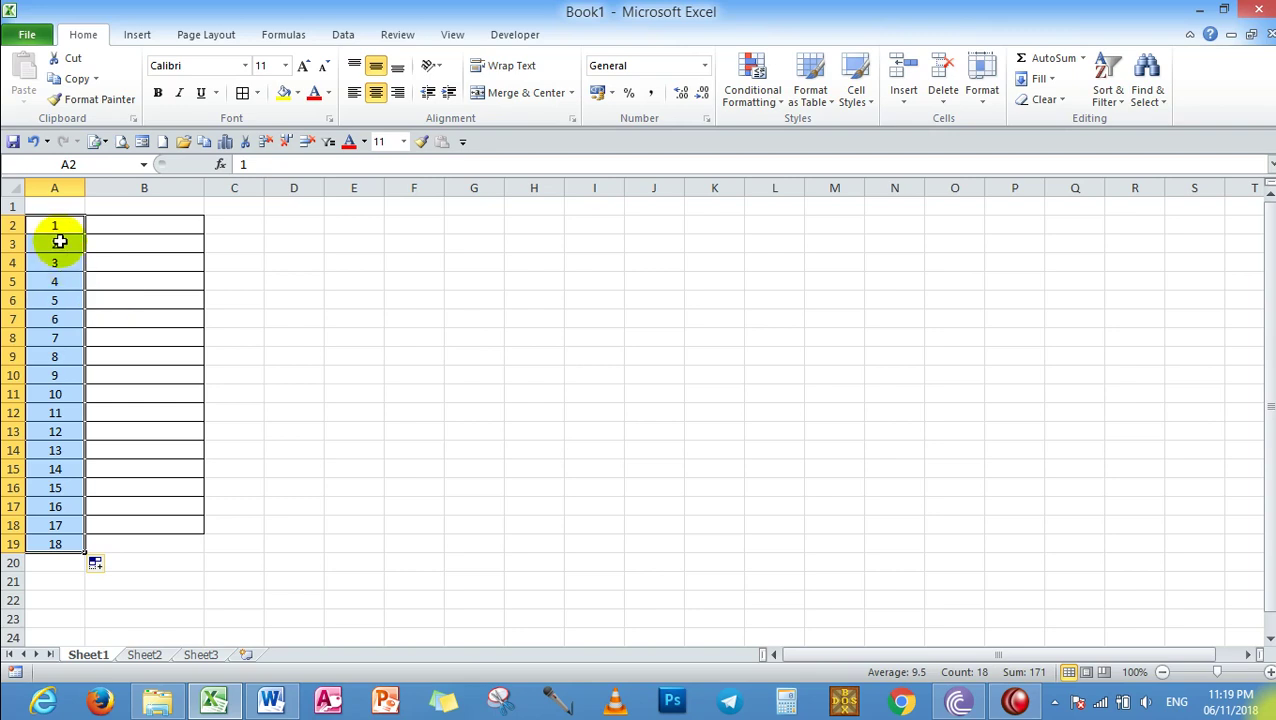
{"action": "left_click_drag", "start_coordinate": [60, 242], "coordinate": [78, 548]}
{"action": "key", "text": "Delete"}
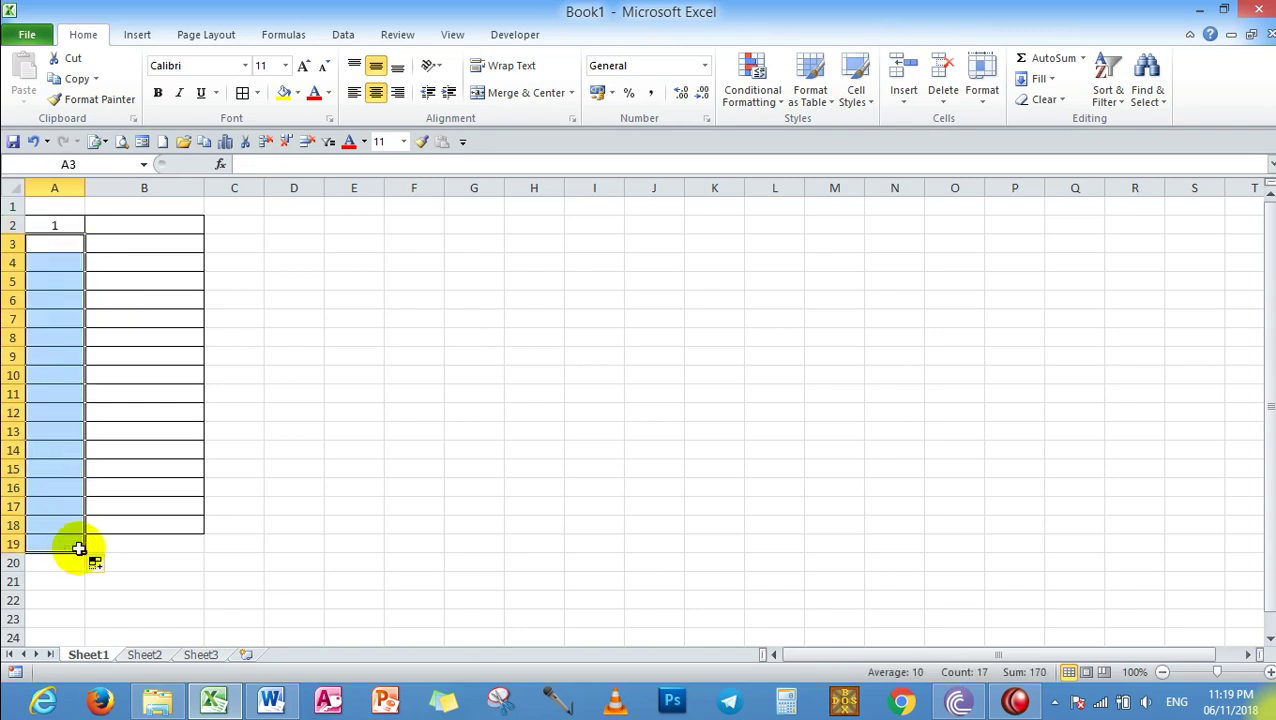
{"action": "left_click", "coordinate": [155, 411]}
{"action": "left_click", "coordinate": [57, 224]}
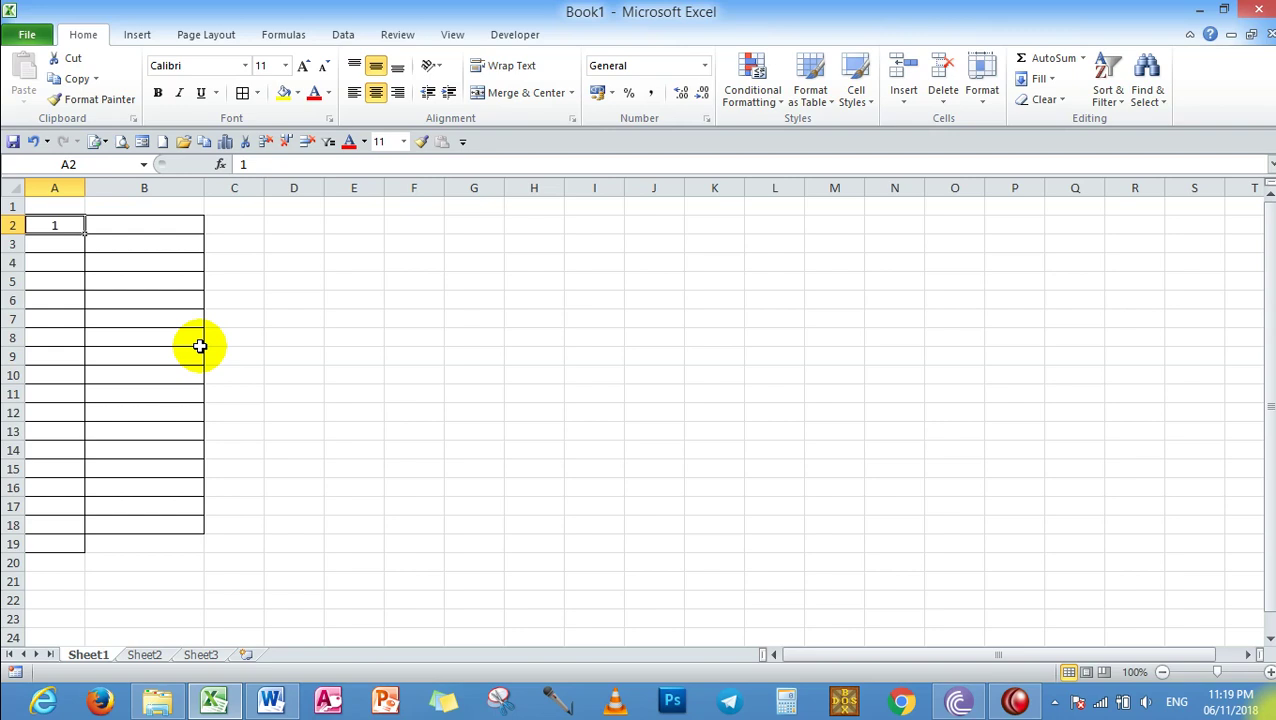
{"action": "left_click", "coordinate": [54, 226]}
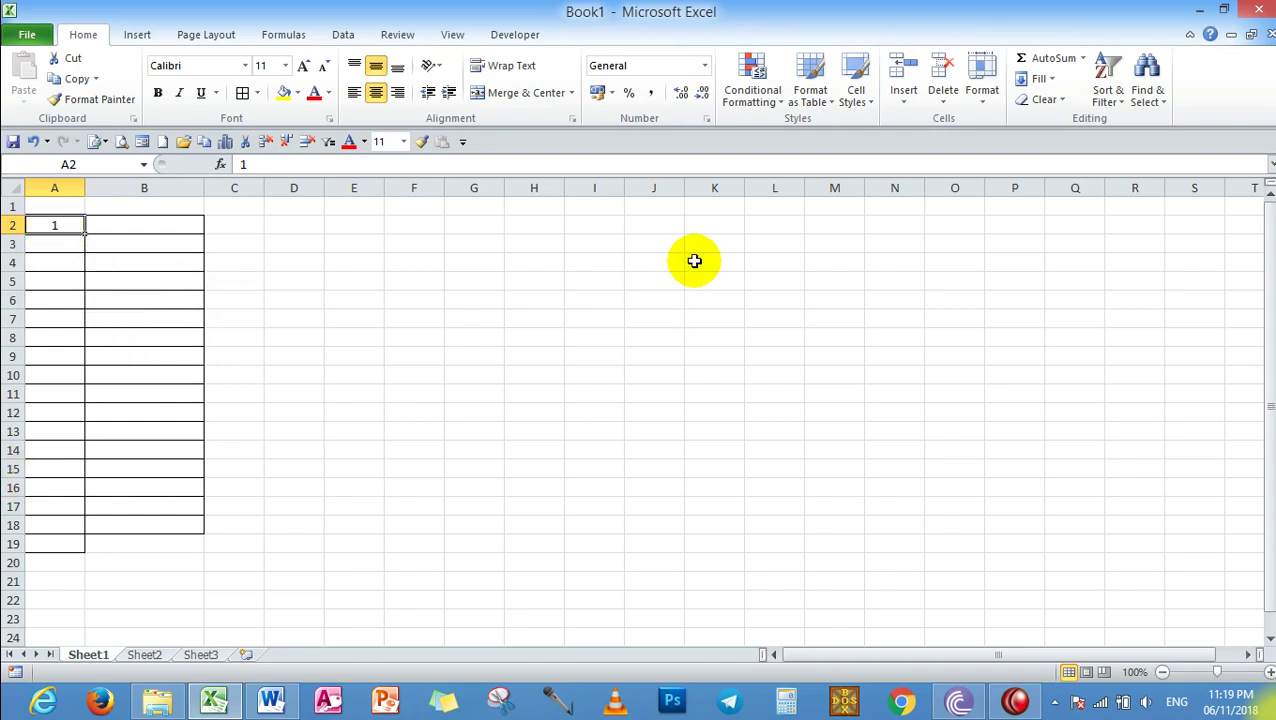
Step: Fill a linear column series from A2 with step value 1 and stop value 10
{"action": "left_click", "coordinate": [1054, 80]}
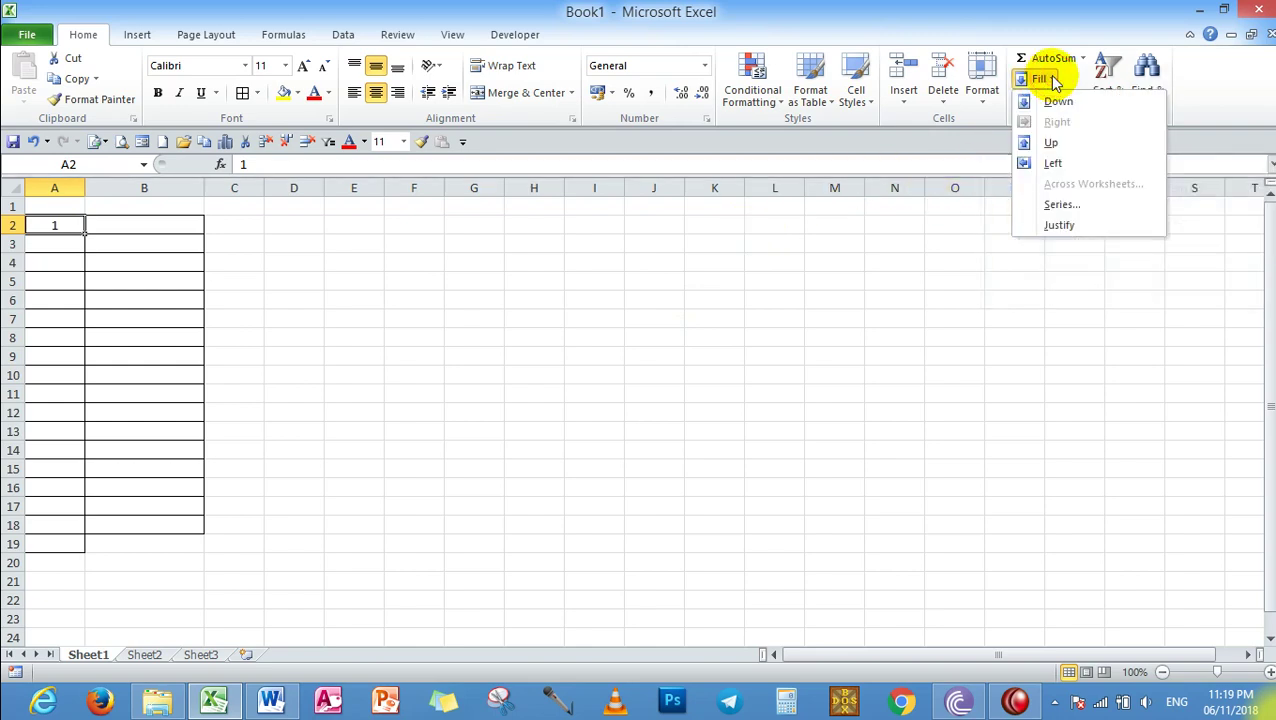
{"action": "left_click", "coordinate": [1076, 204]}
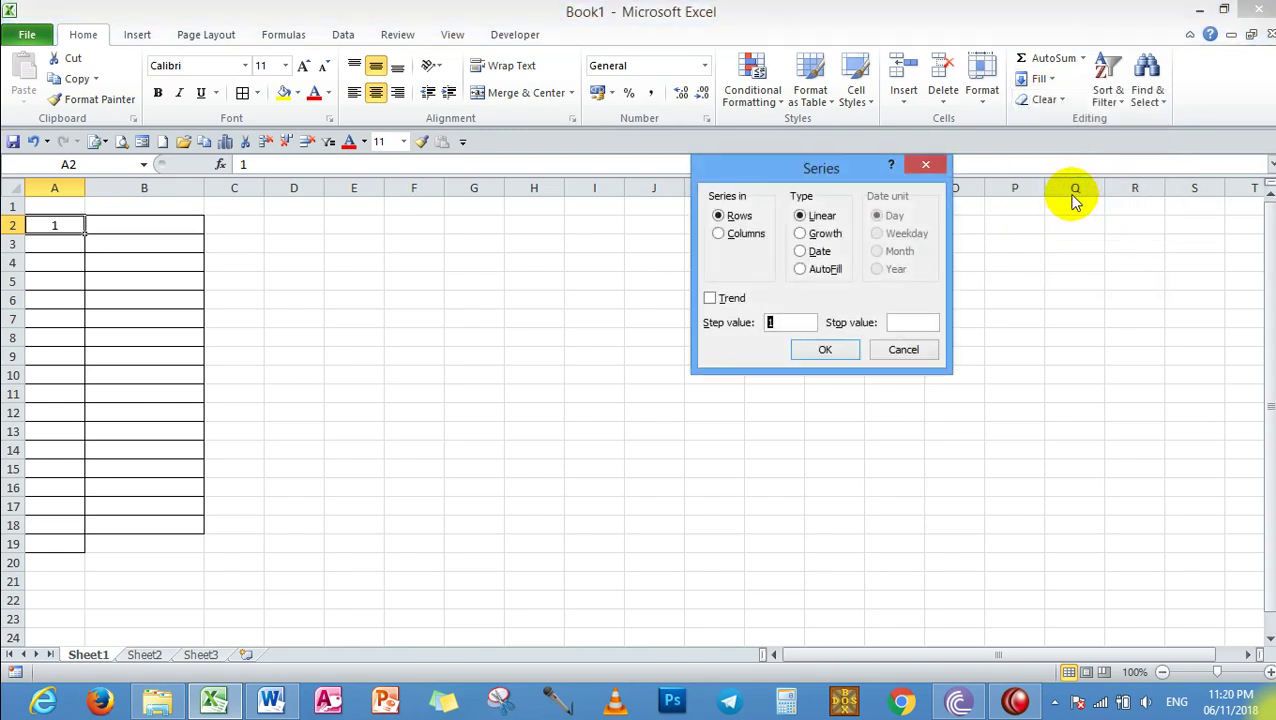
{"action": "left_click", "coordinate": [724, 236]}
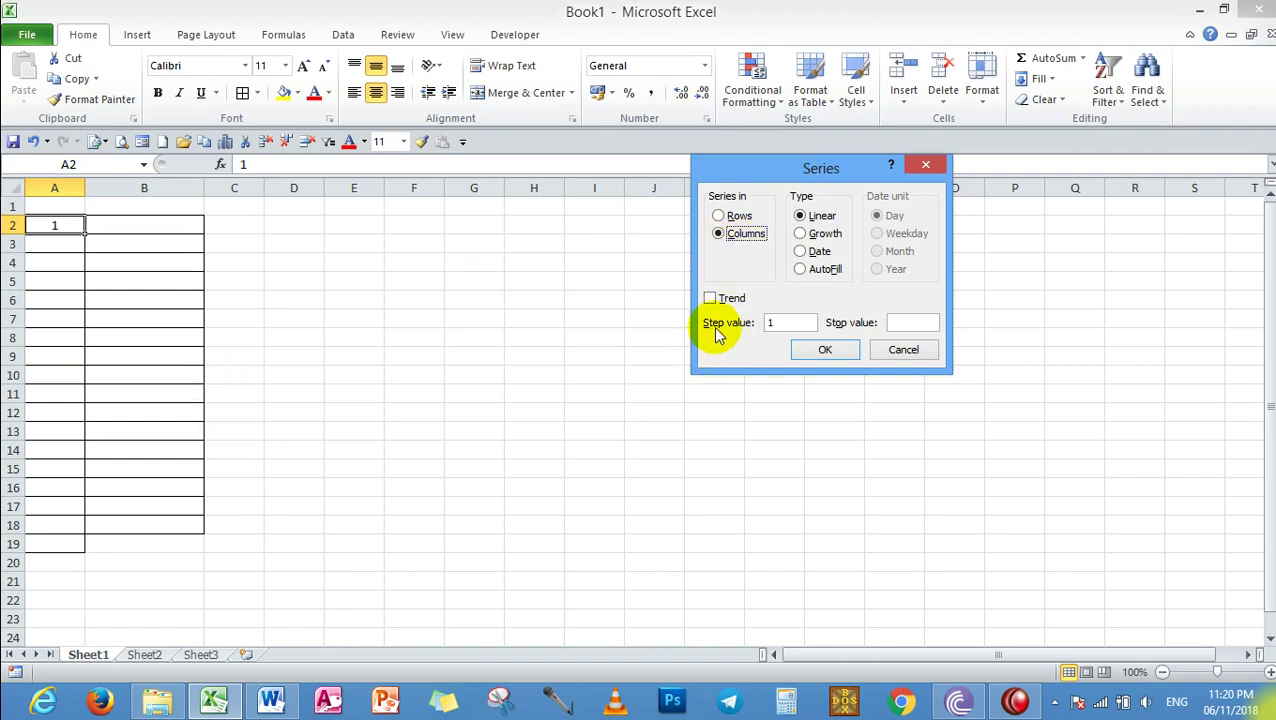
{"action": "left_click", "coordinate": [779, 322]}
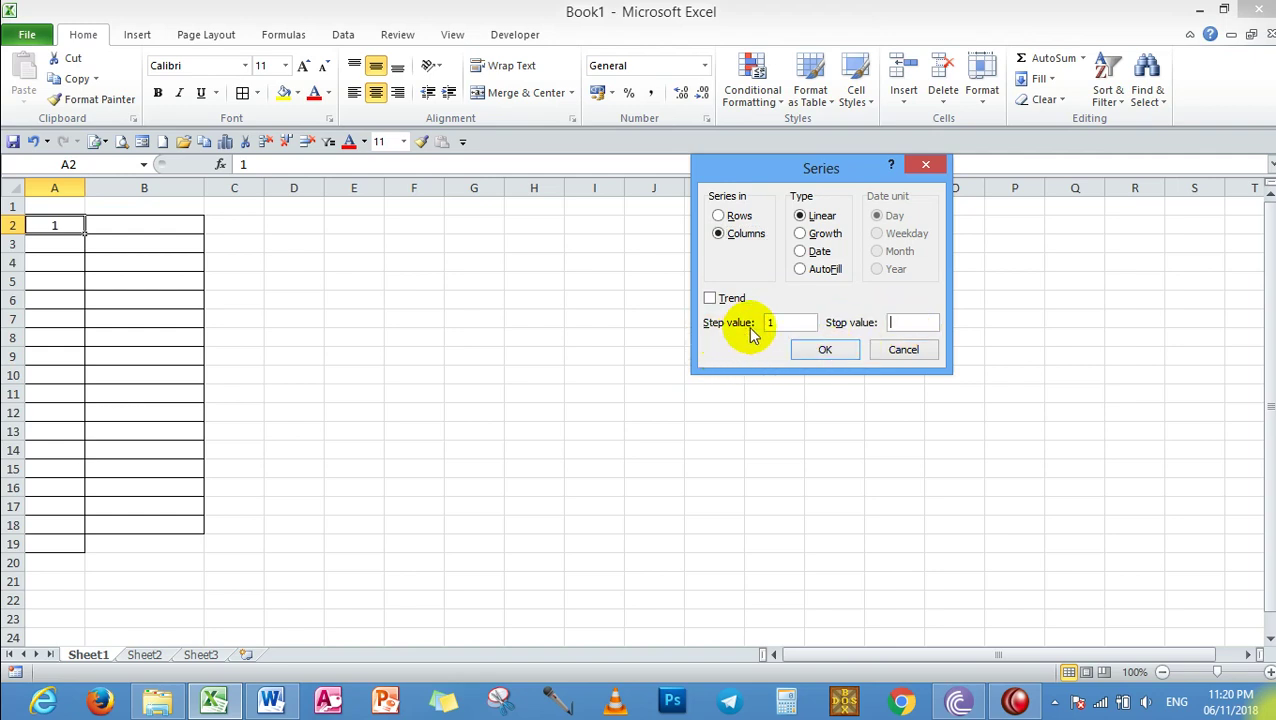
{"action": "key", "text": "Tab"}
{"action": "left_click", "coordinate": [785, 322]}
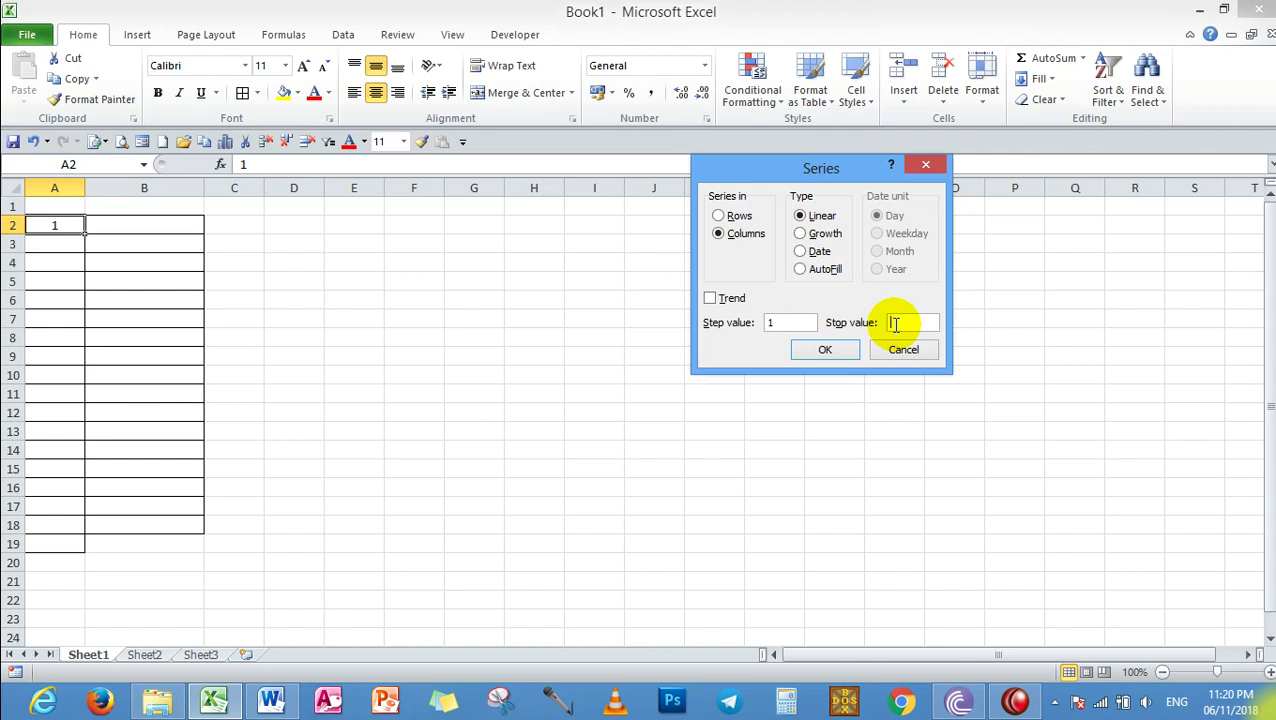
{"action": "left_click", "coordinate": [896, 324]}
{"action": "type", "text": "1"}
{"action": "type", "text": "0"}
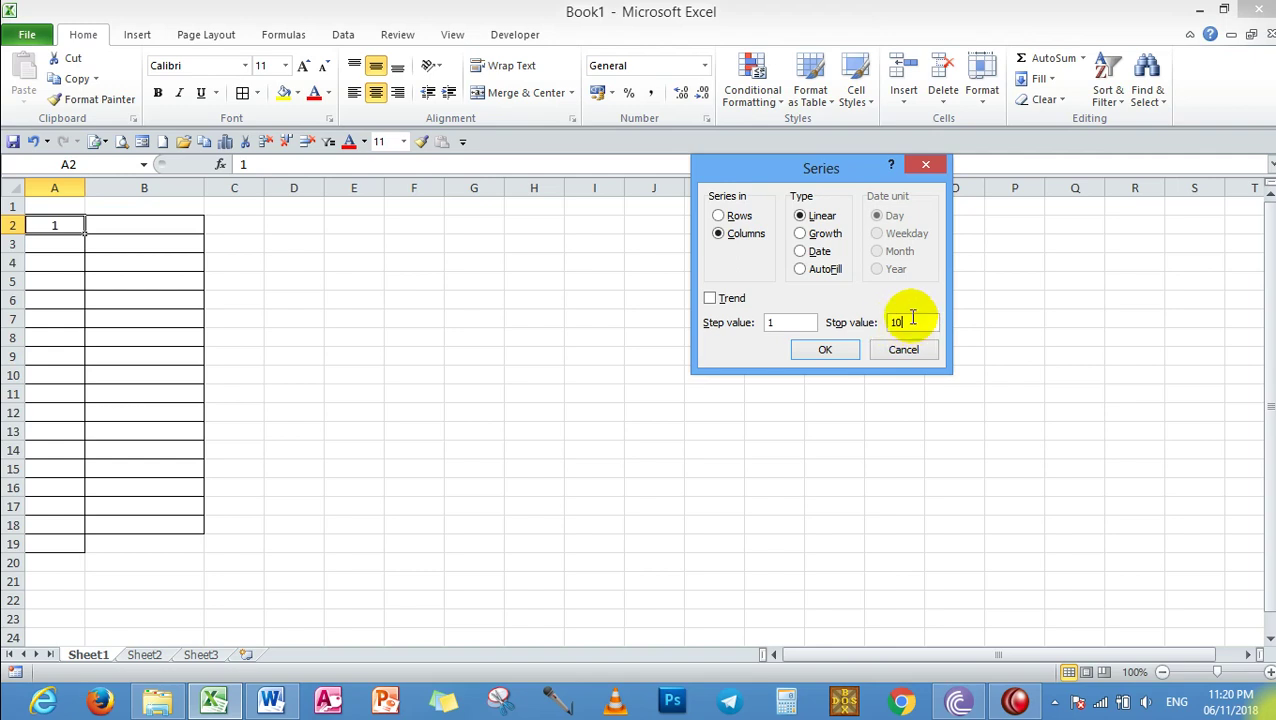
{"action": "left_click", "coordinate": [825, 349]}
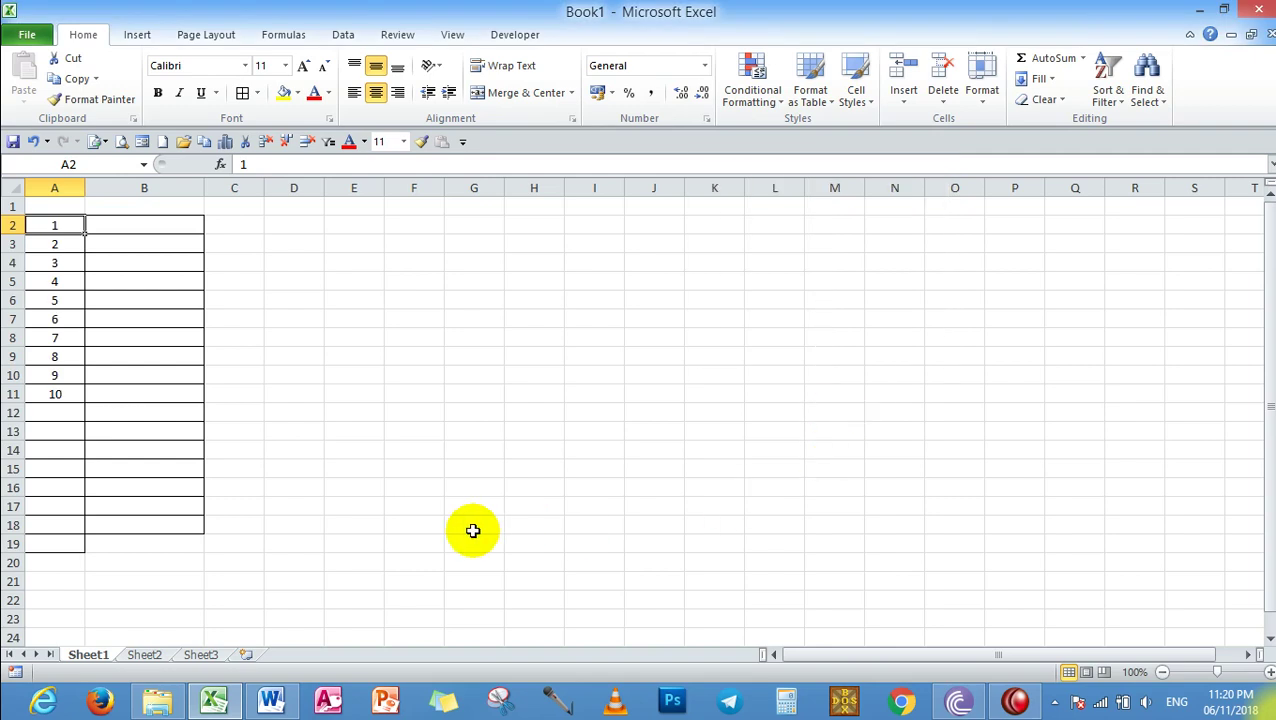
{"action": "left_click_drag", "start_coordinate": [54, 228], "coordinate": [47, 397]}
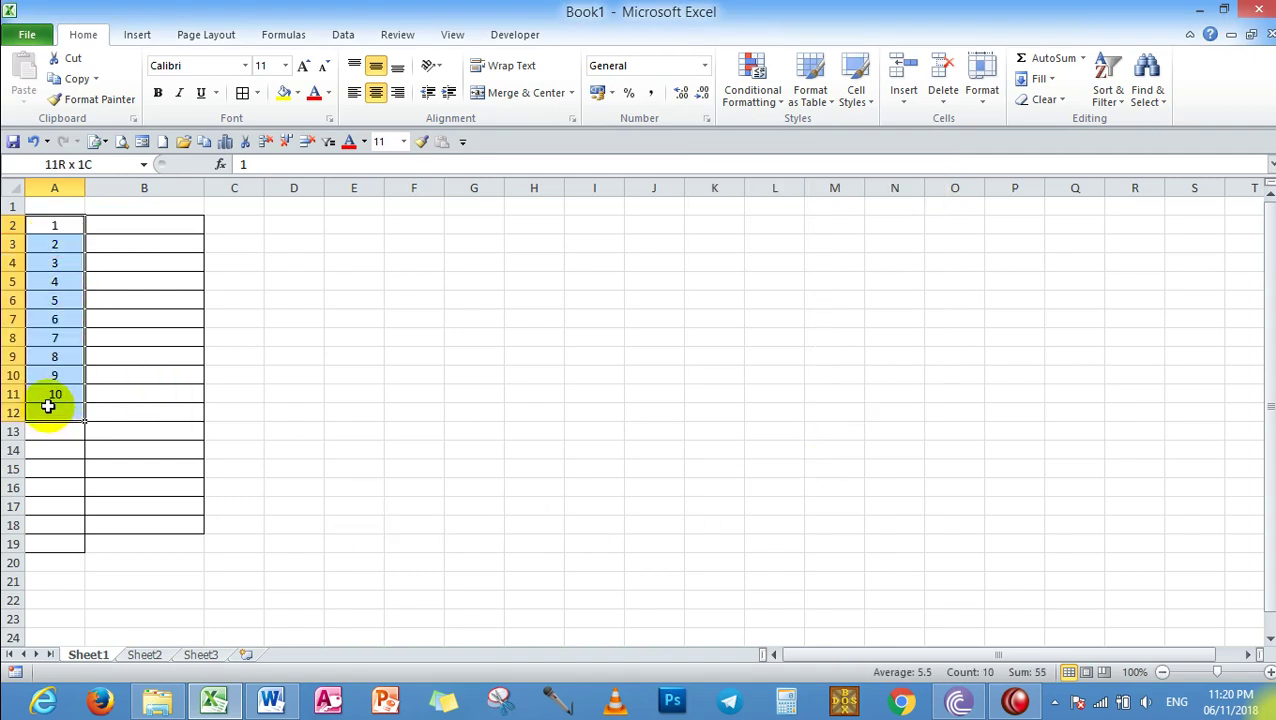
{"action": "left_click", "coordinate": [680, 377]}
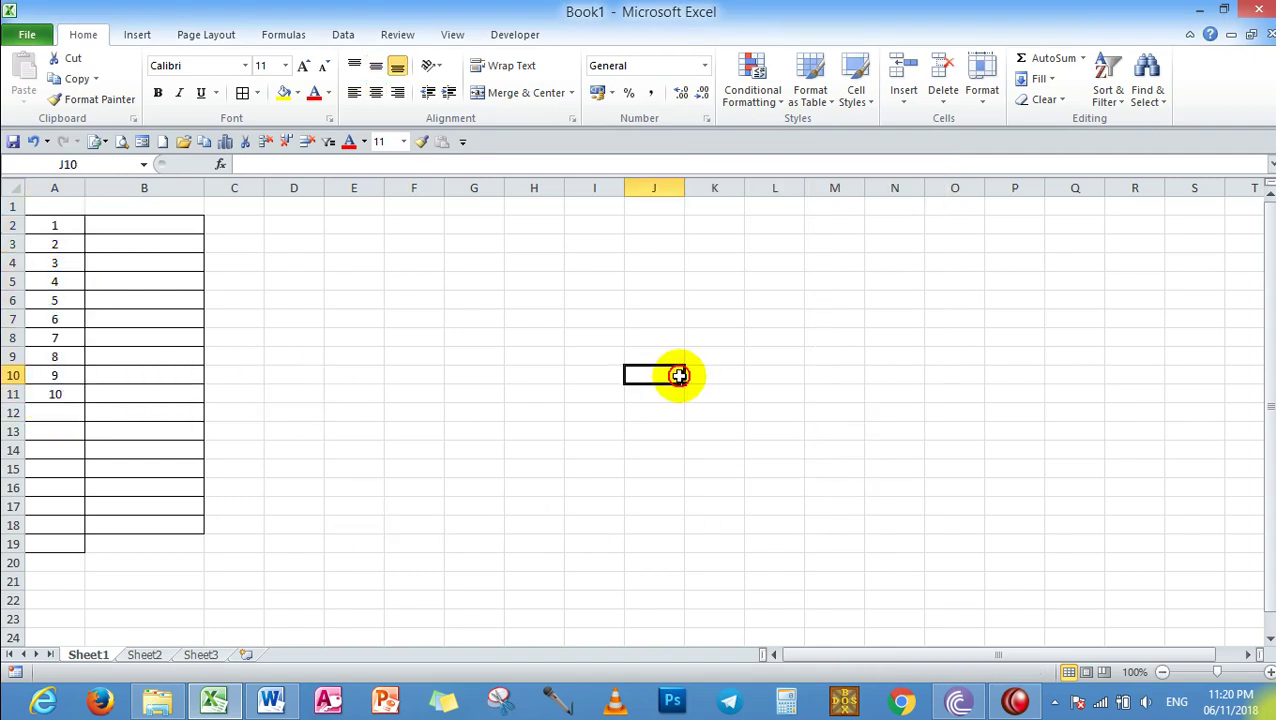